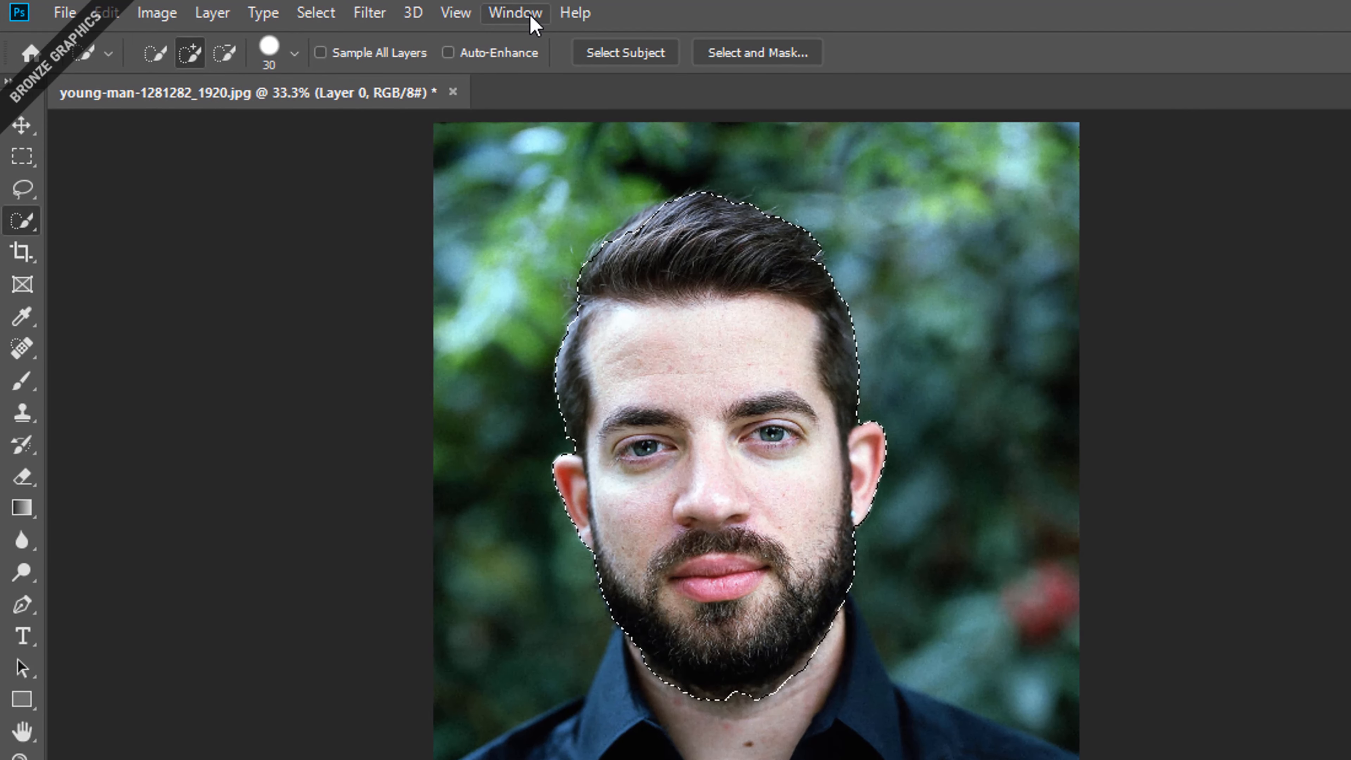
Copy the selected head from the portrait onto a new layer and hide the original Layer 0
left_click(531, 18)
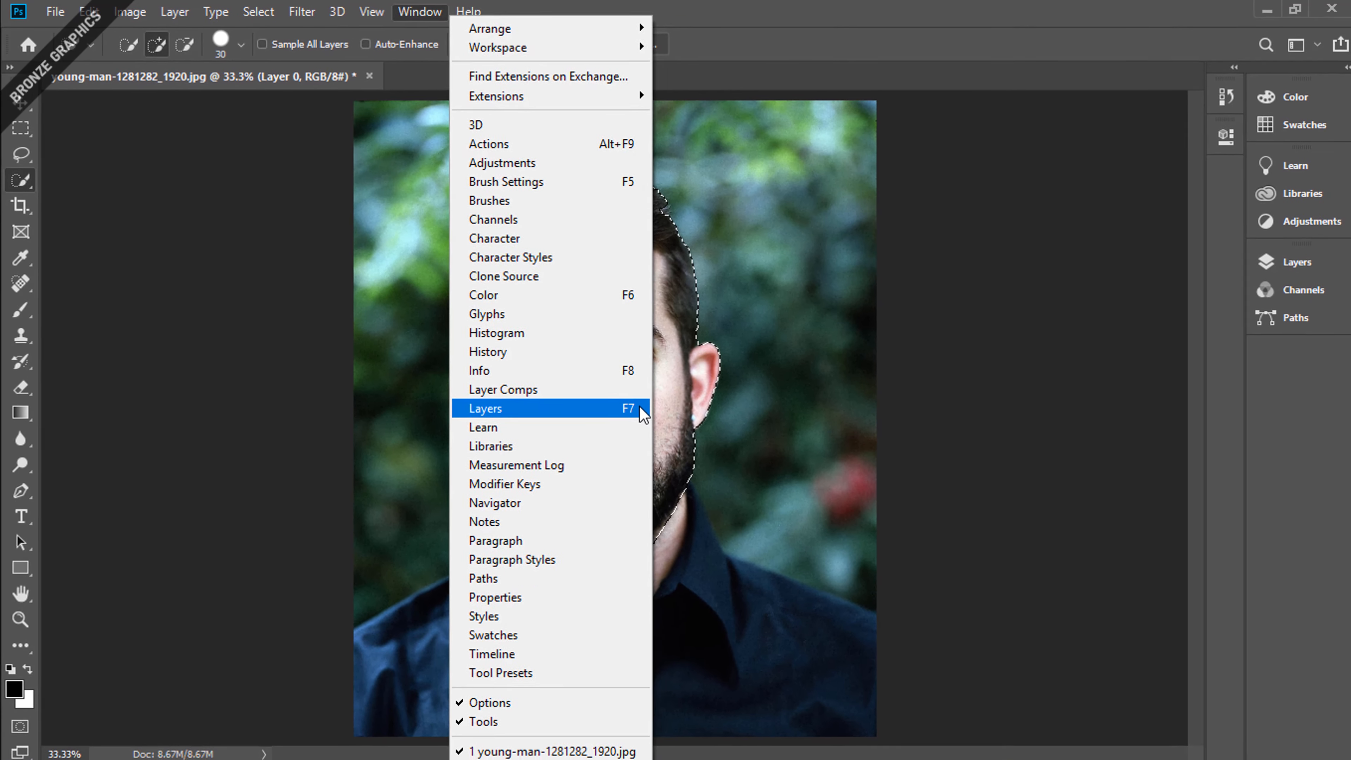
left_click(742, 474)
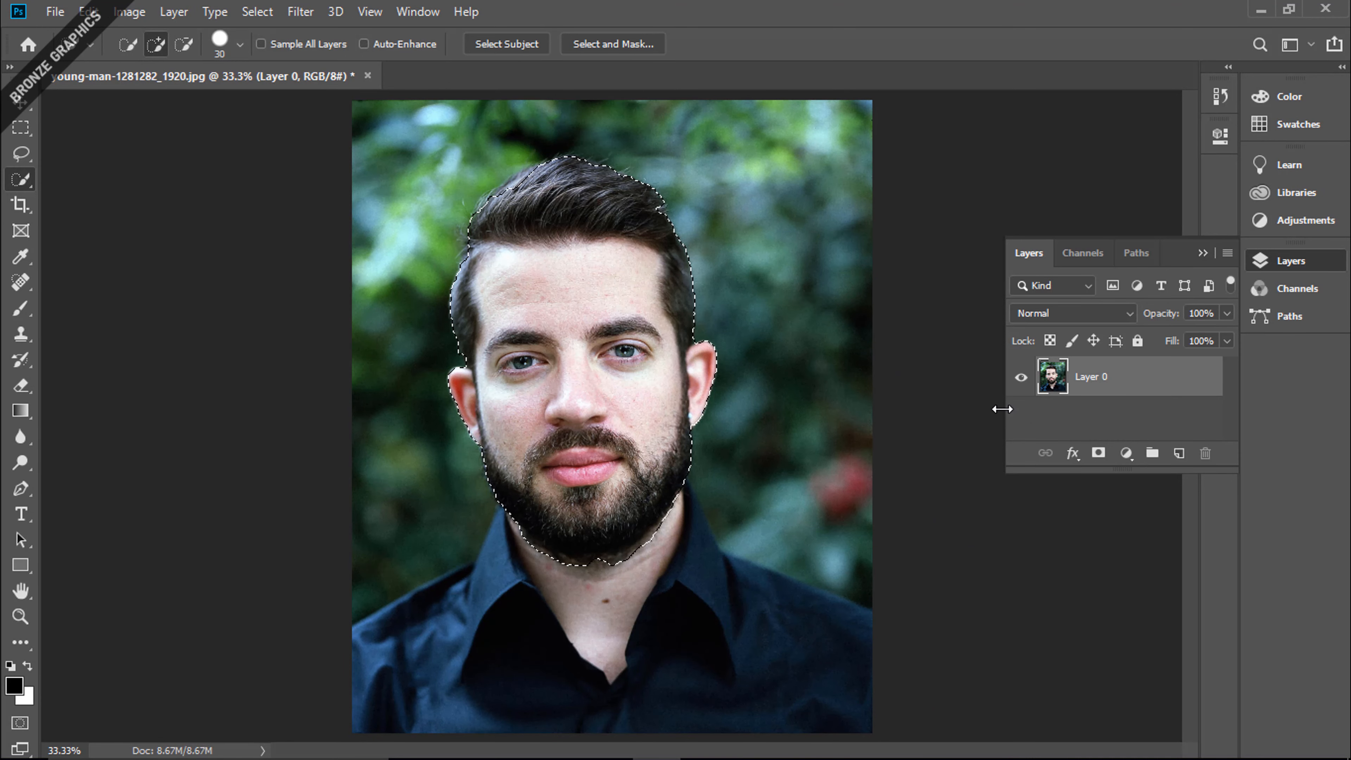
key("ctrl+j")
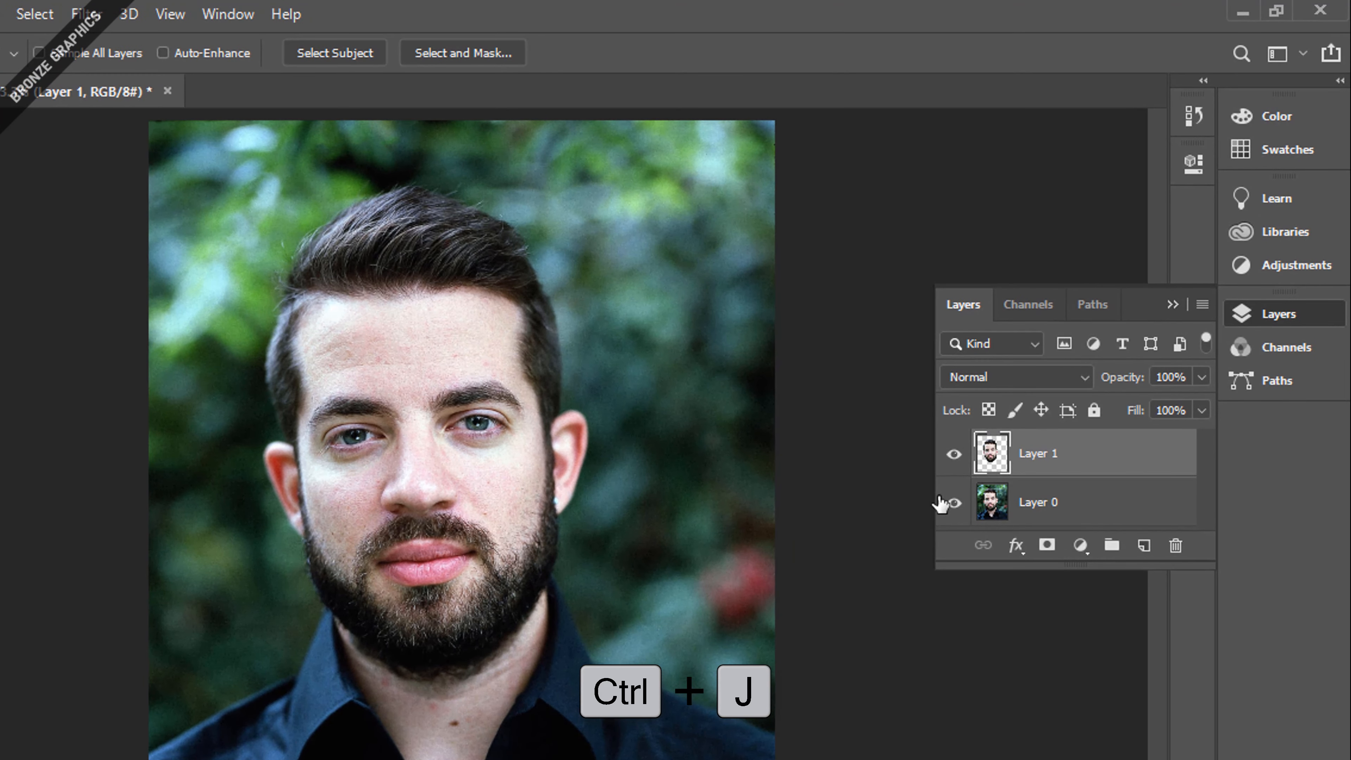
left_click(955, 503)
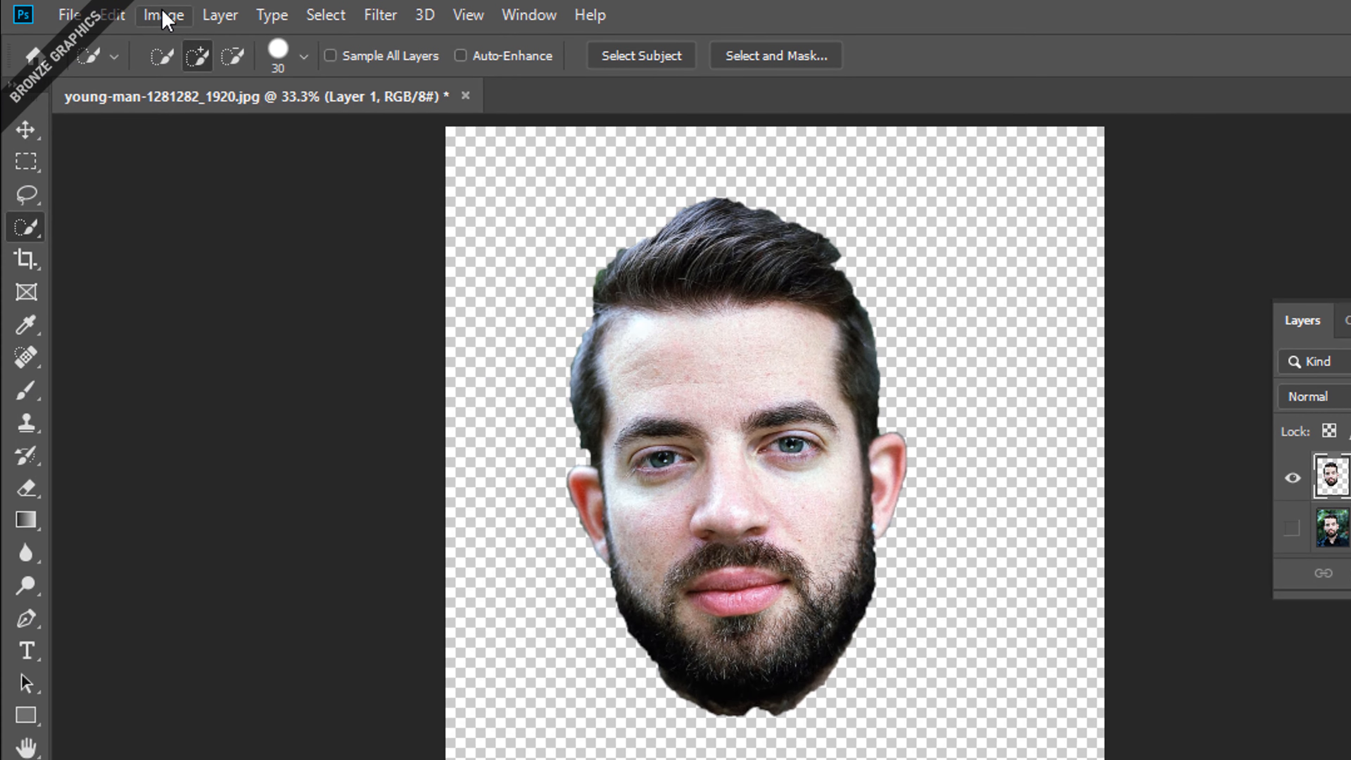
Apply a Threshold adjustment with level 126 to the cut-out head on Layer 1
left_click(165, 16)
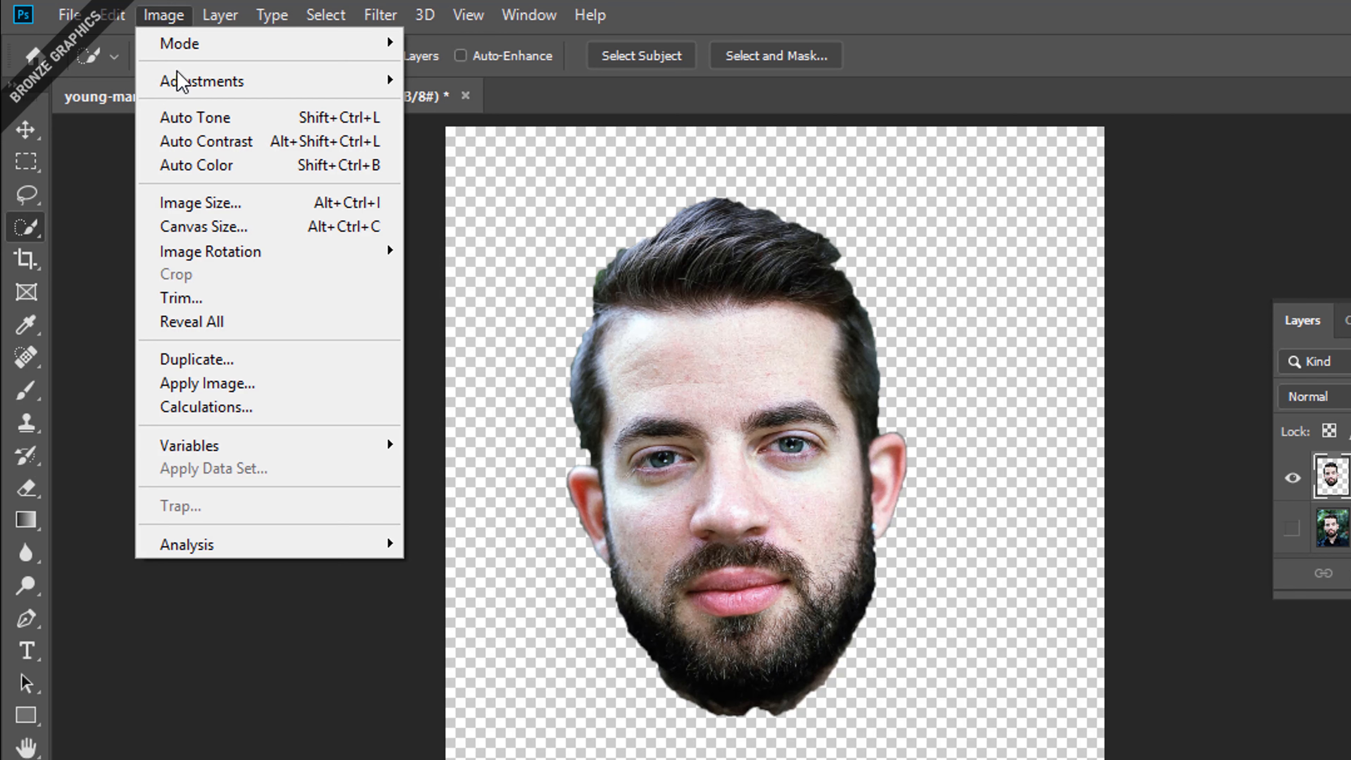
mouse_move(181, 85)
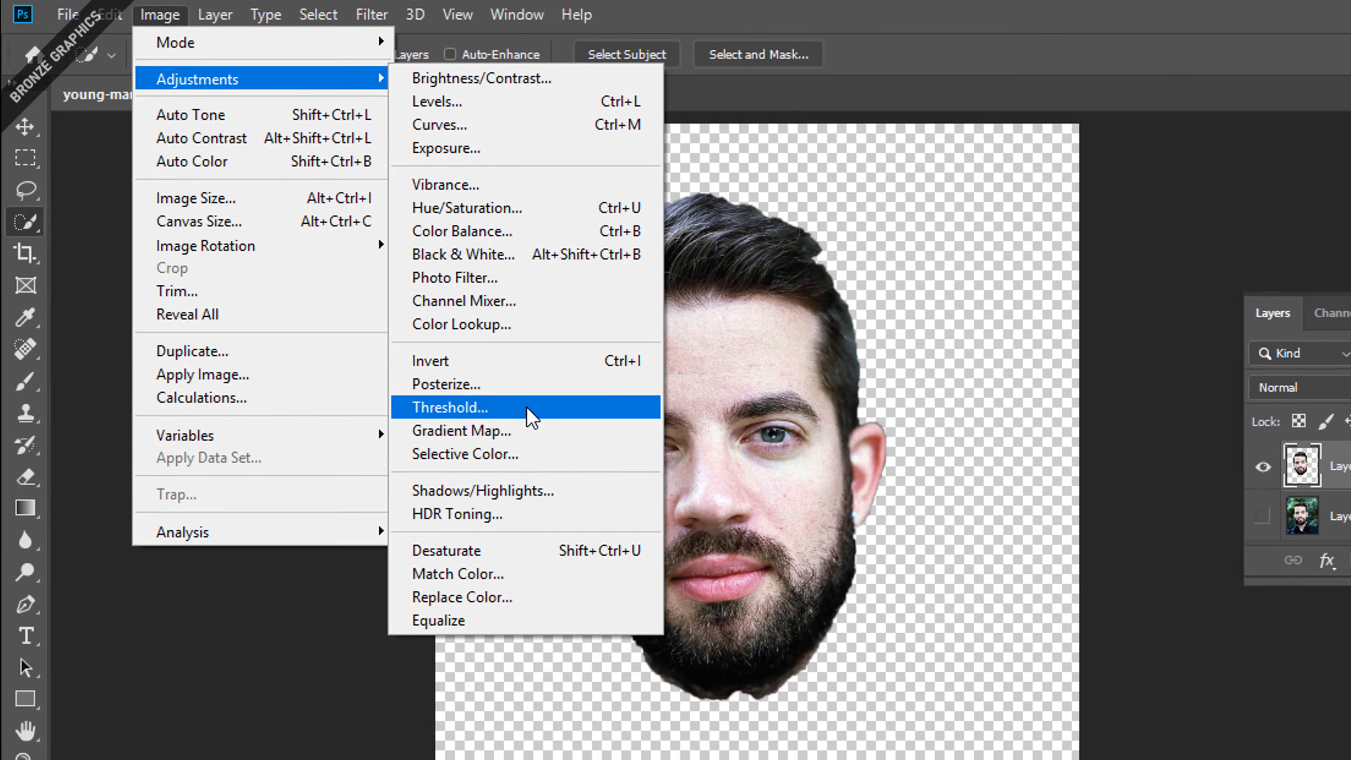
left_click(542, 419)
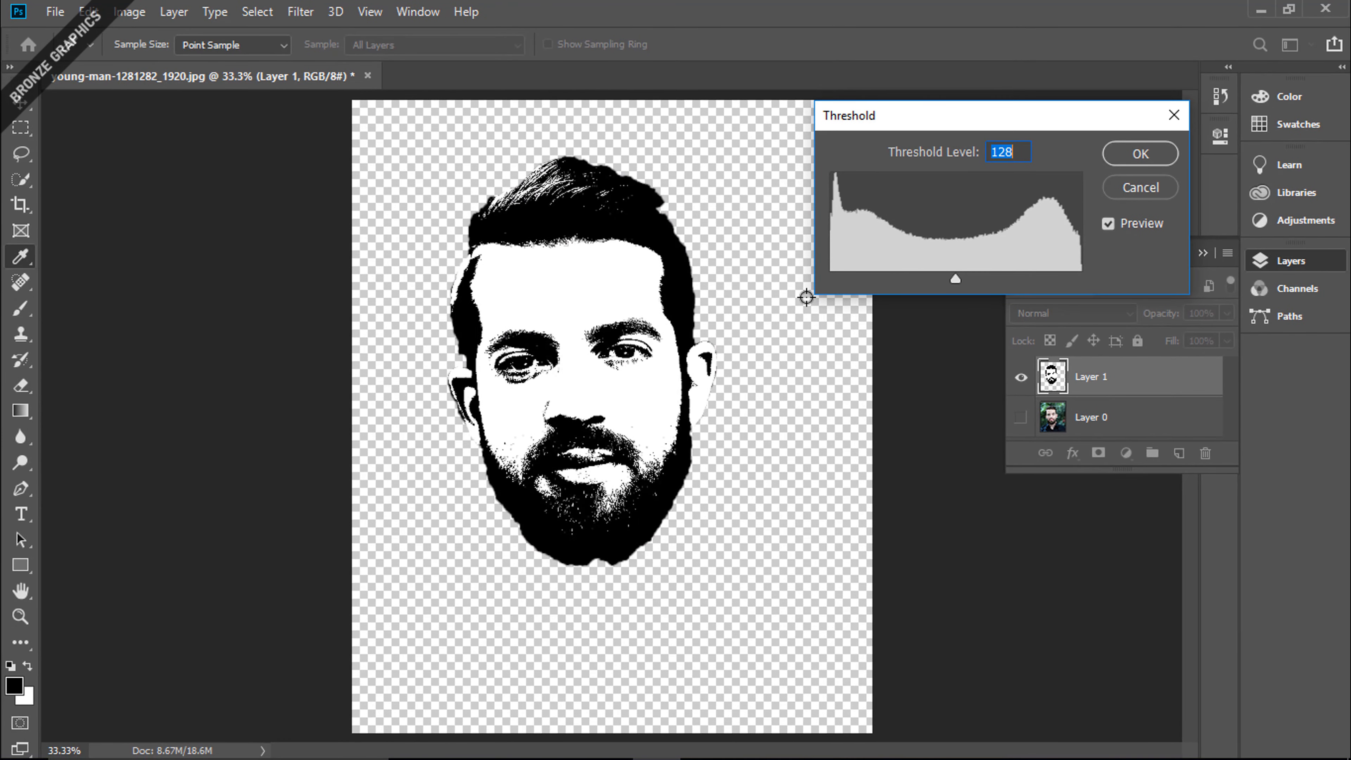
mouse_move(955, 280)
left_mouse_down()
mouse_move(939, 283)
mouse_move(954, 283)
left_mouse_up()
left_click(1138, 157)
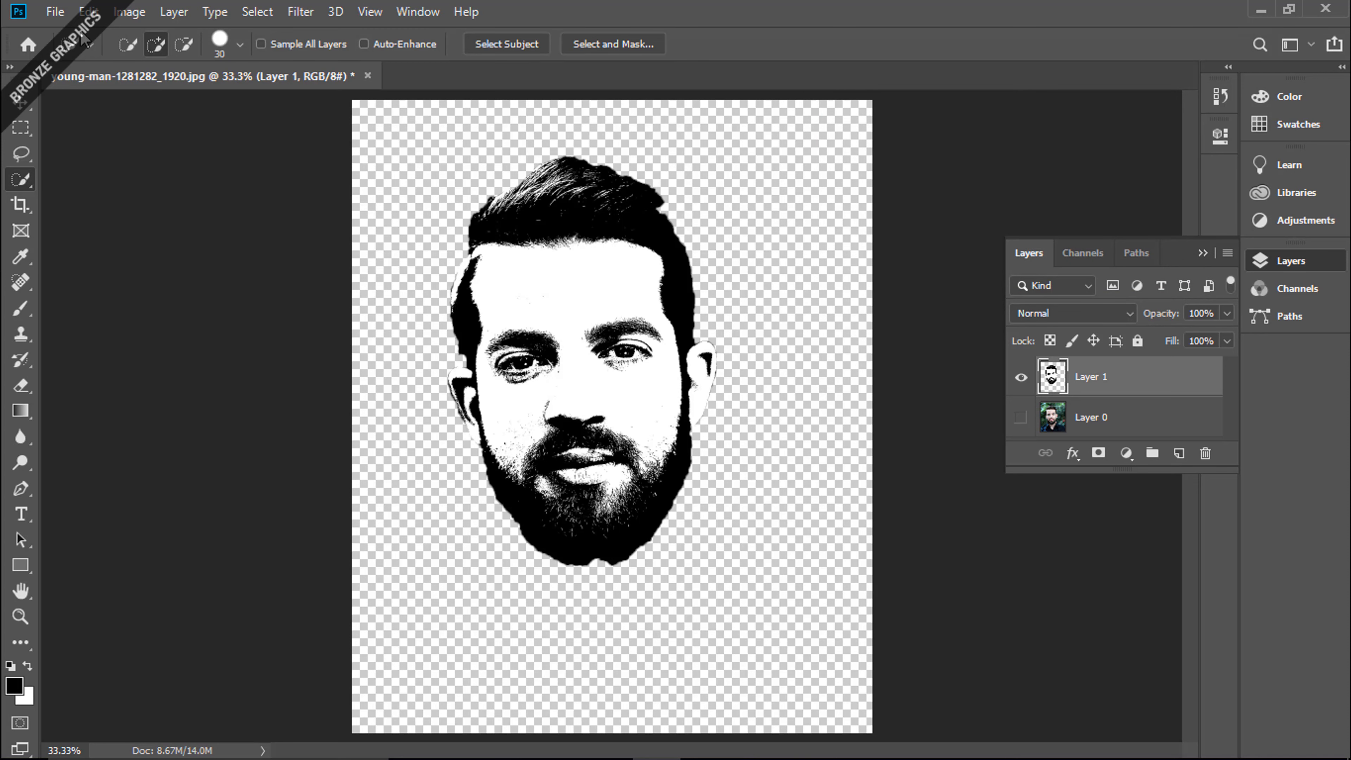
Open background-1462755_1920 from the Background folder and convert its locked background into a regular layer named Layer 0
left_click(55, 13)
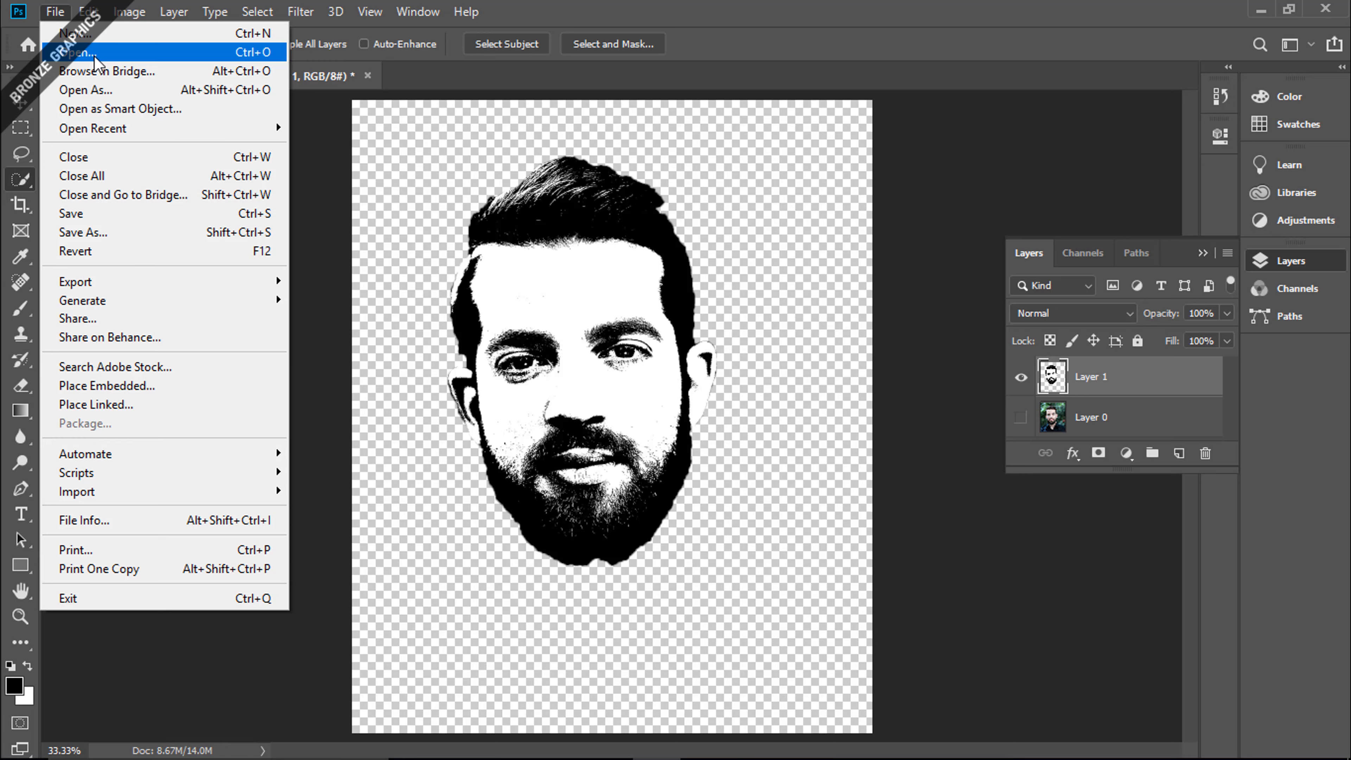
left_click(120, 54)
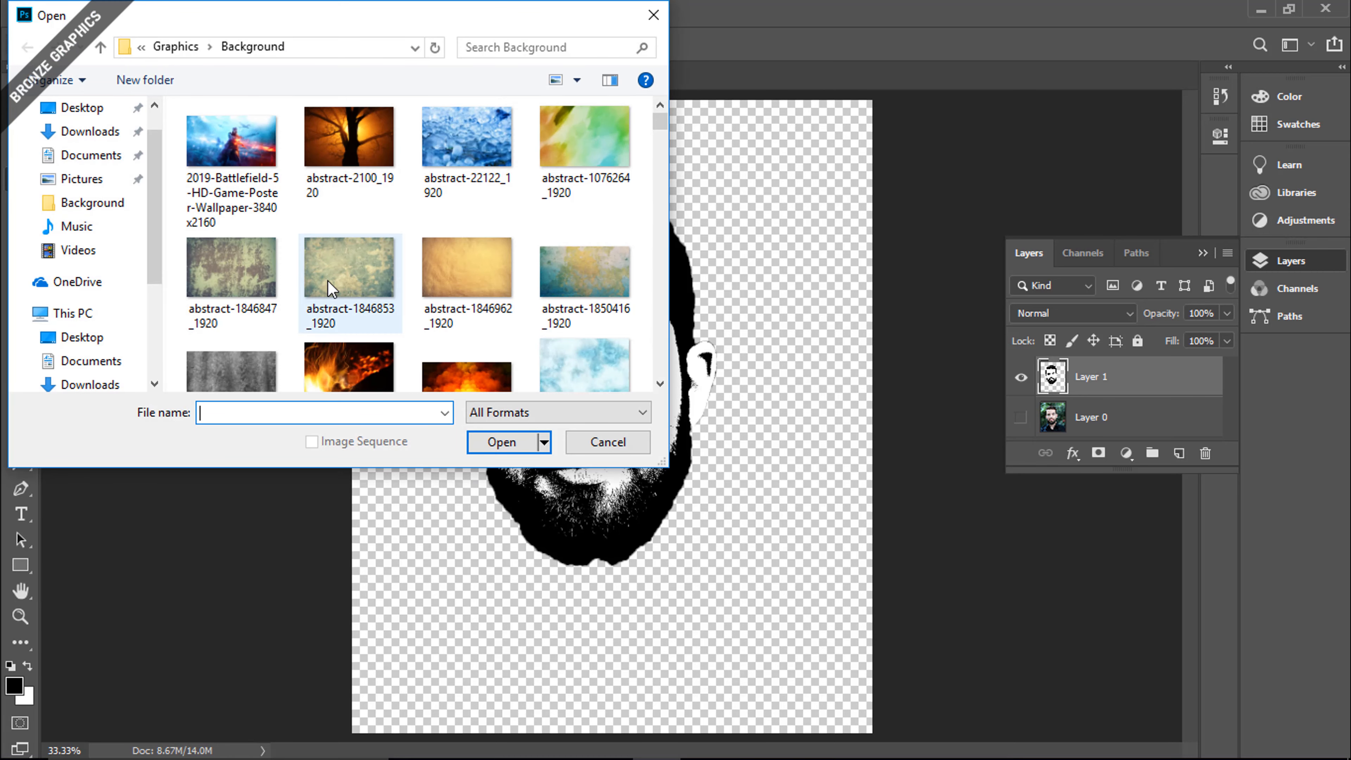
left_click(329, 288)
scroll(328, 288, "down", 5)
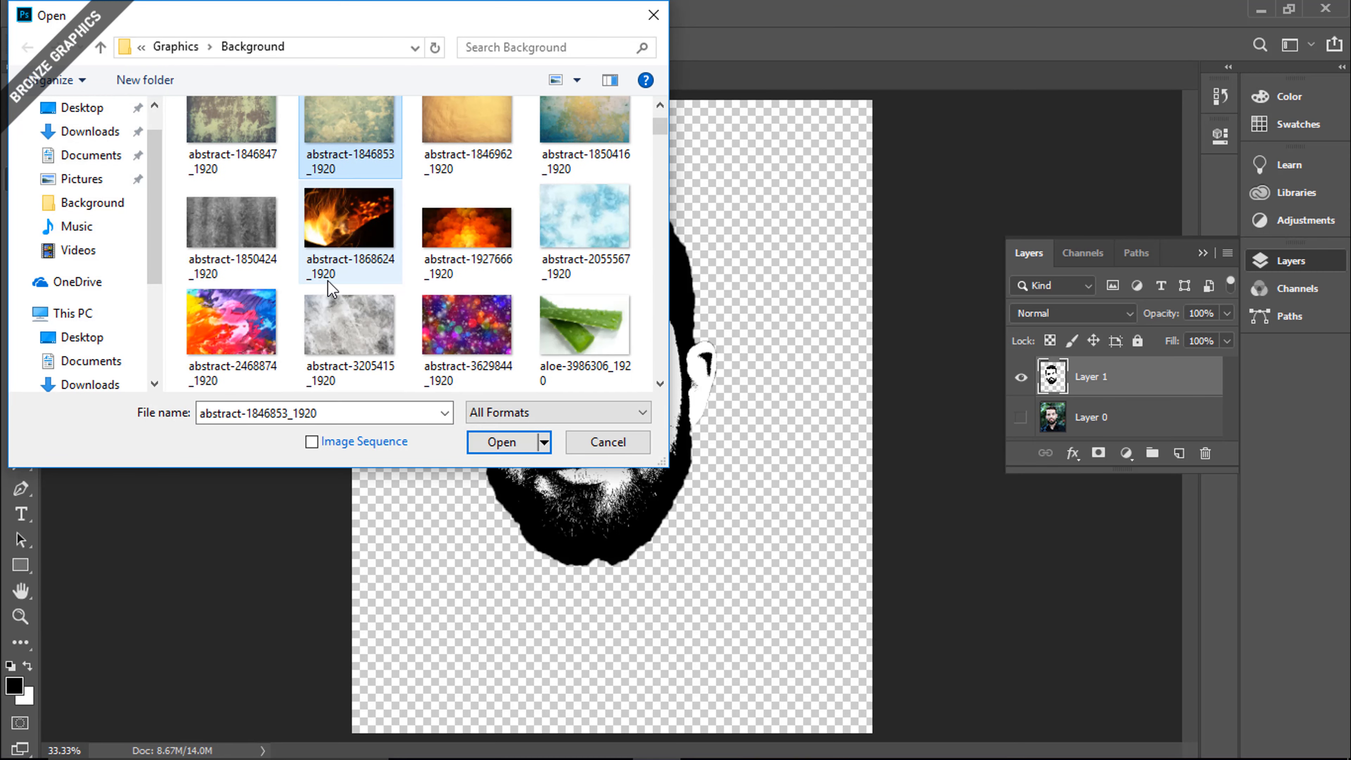
scroll(327, 288, "down", 2)
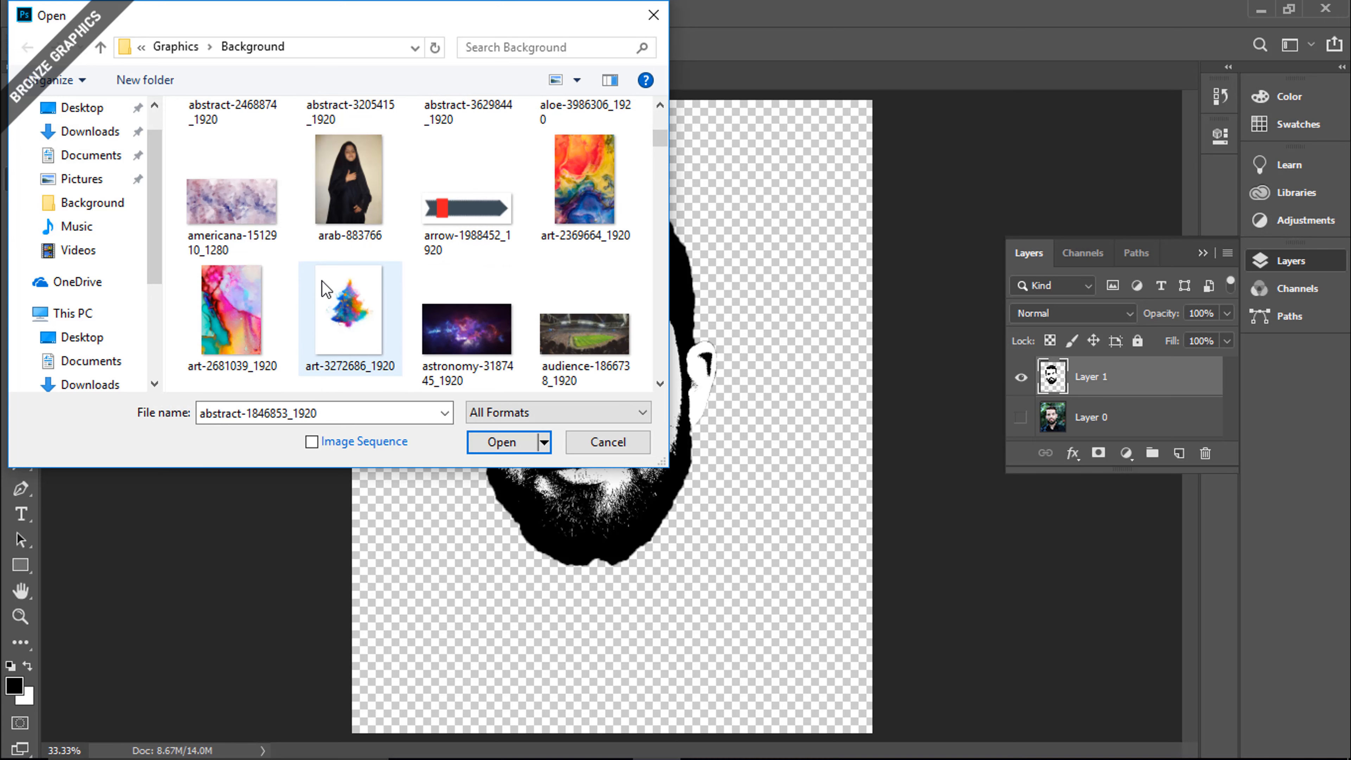
scroll(322, 280, "down", 2)
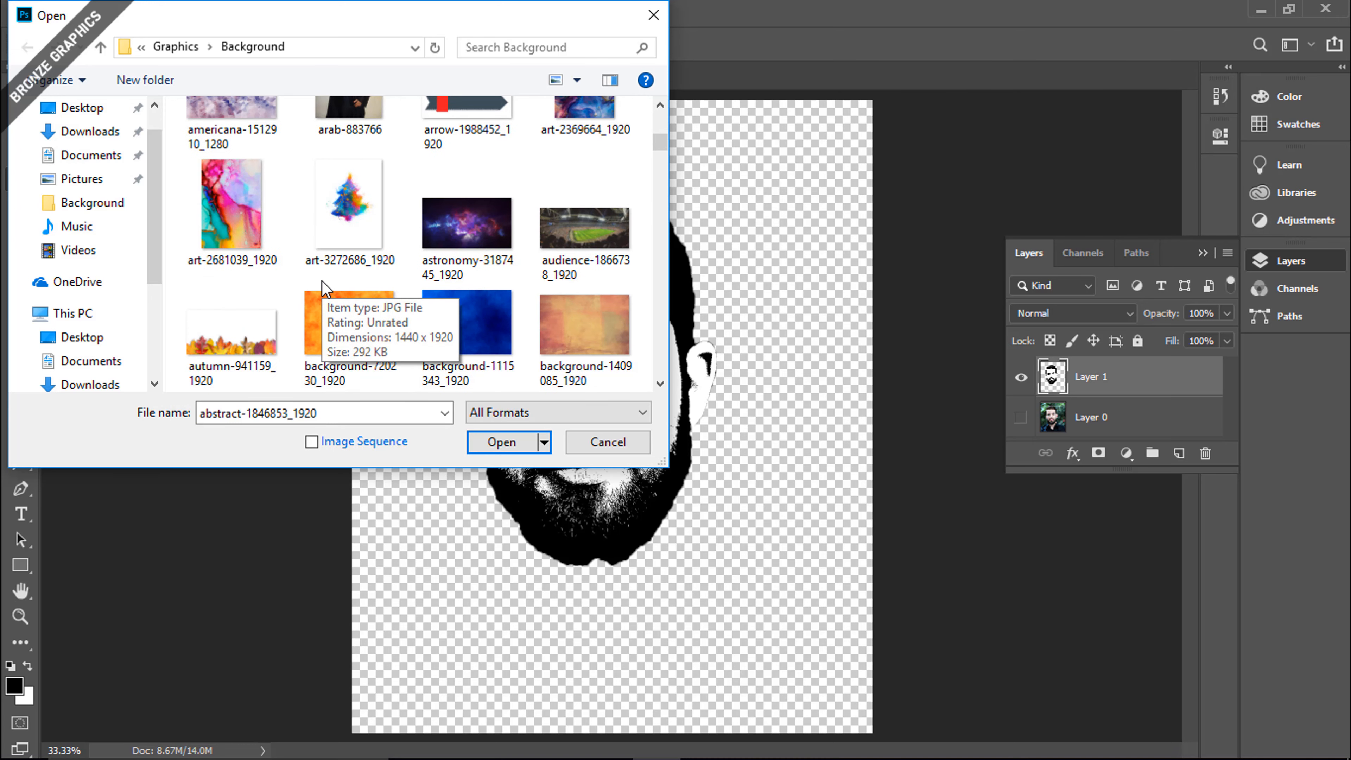
scroll(392, 254, "down", 2)
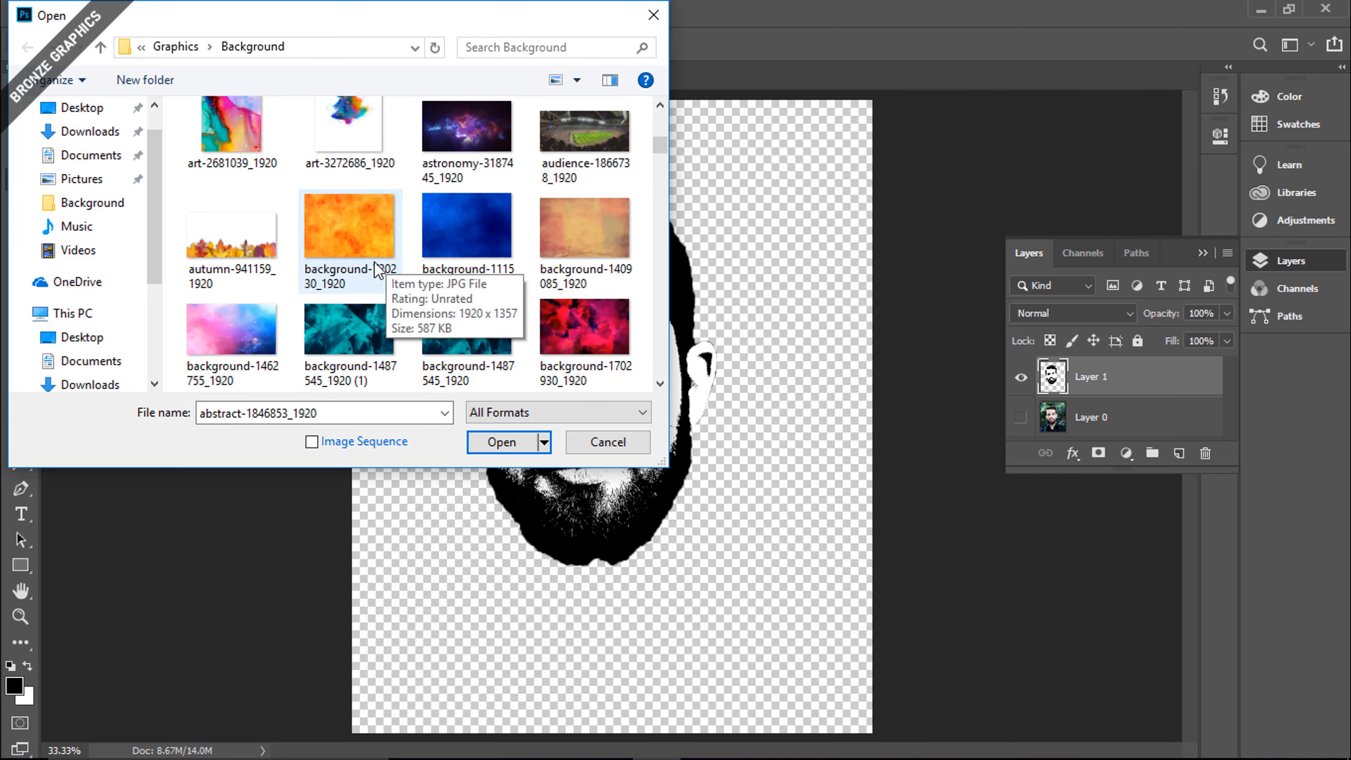
scroll(346, 262, "down", 2)
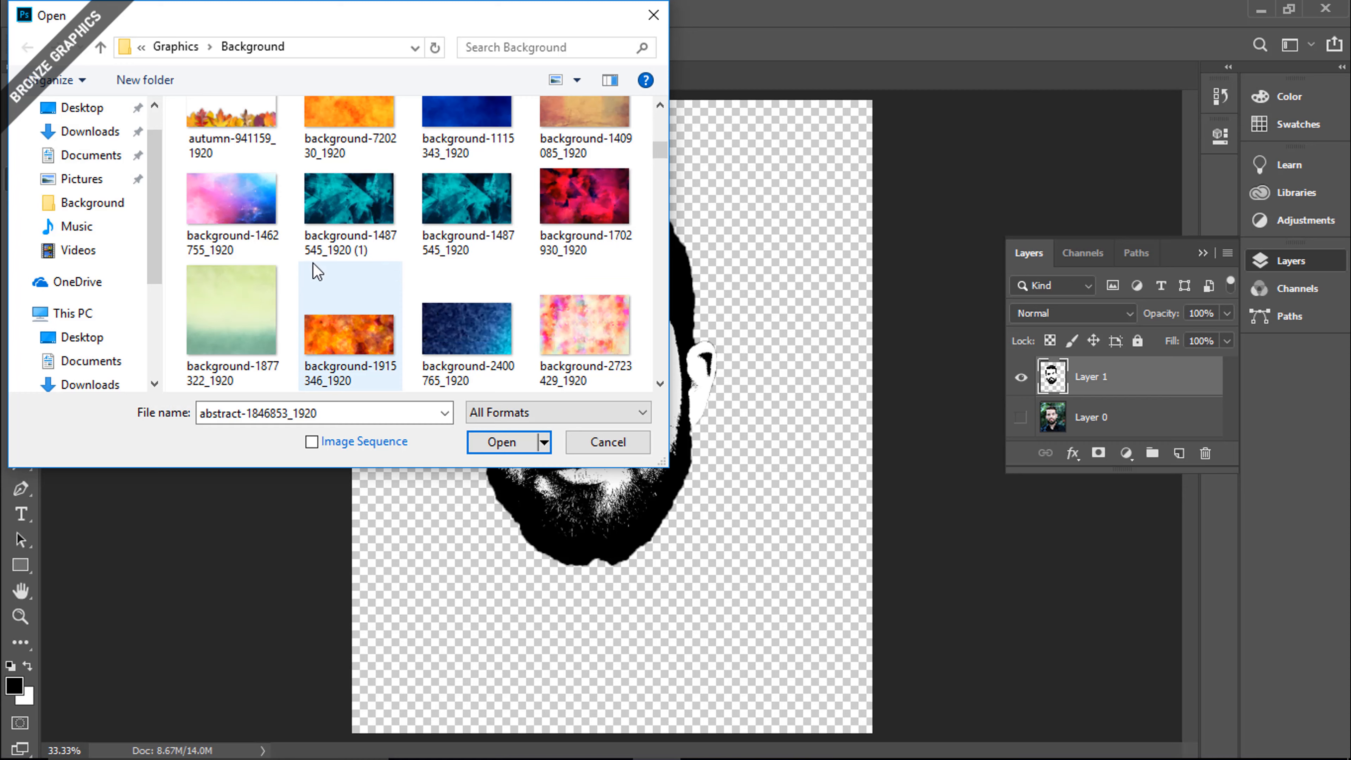
double_click(240, 203)
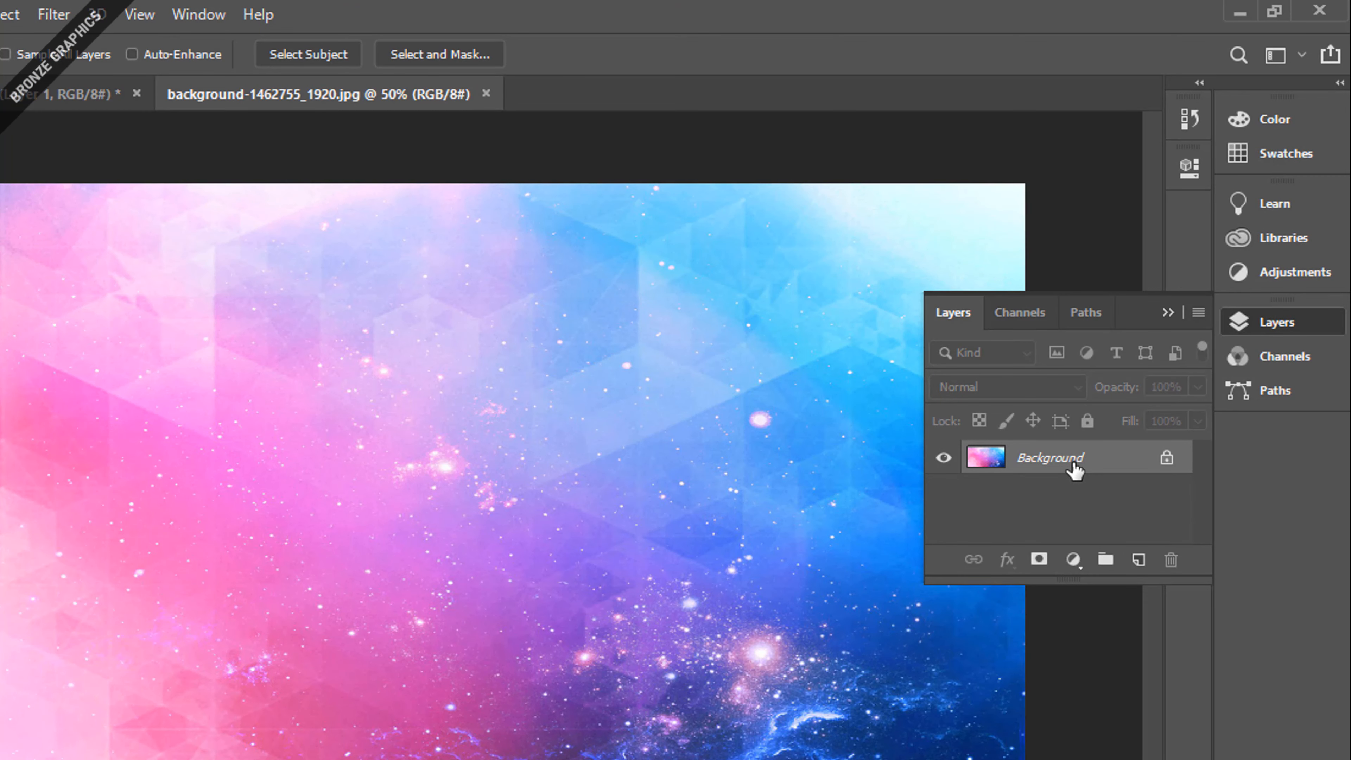
double_click(1073, 468)
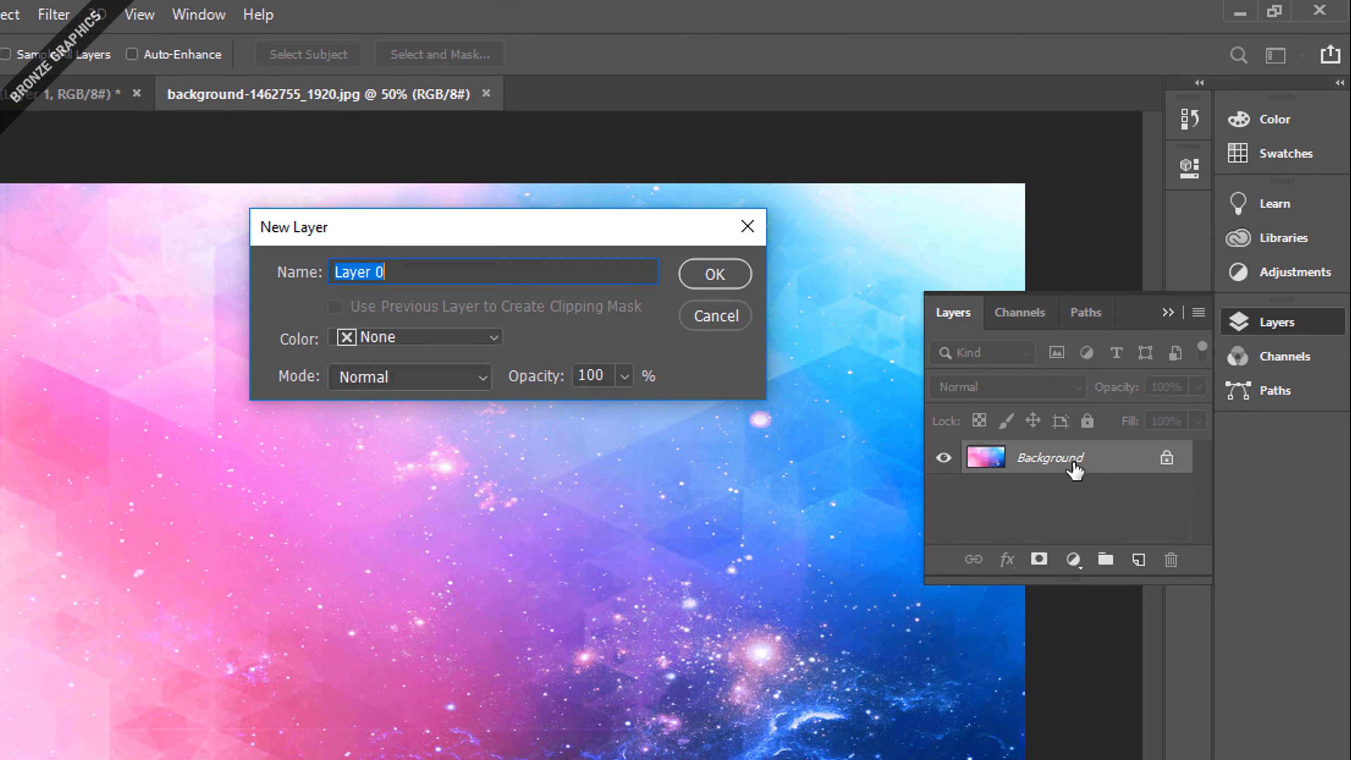
left_click(714, 274)
In the young-man portrait document, select the black areas of the face with Color Range, using sampled colors at fuzziness 40
left_click(8, 99)
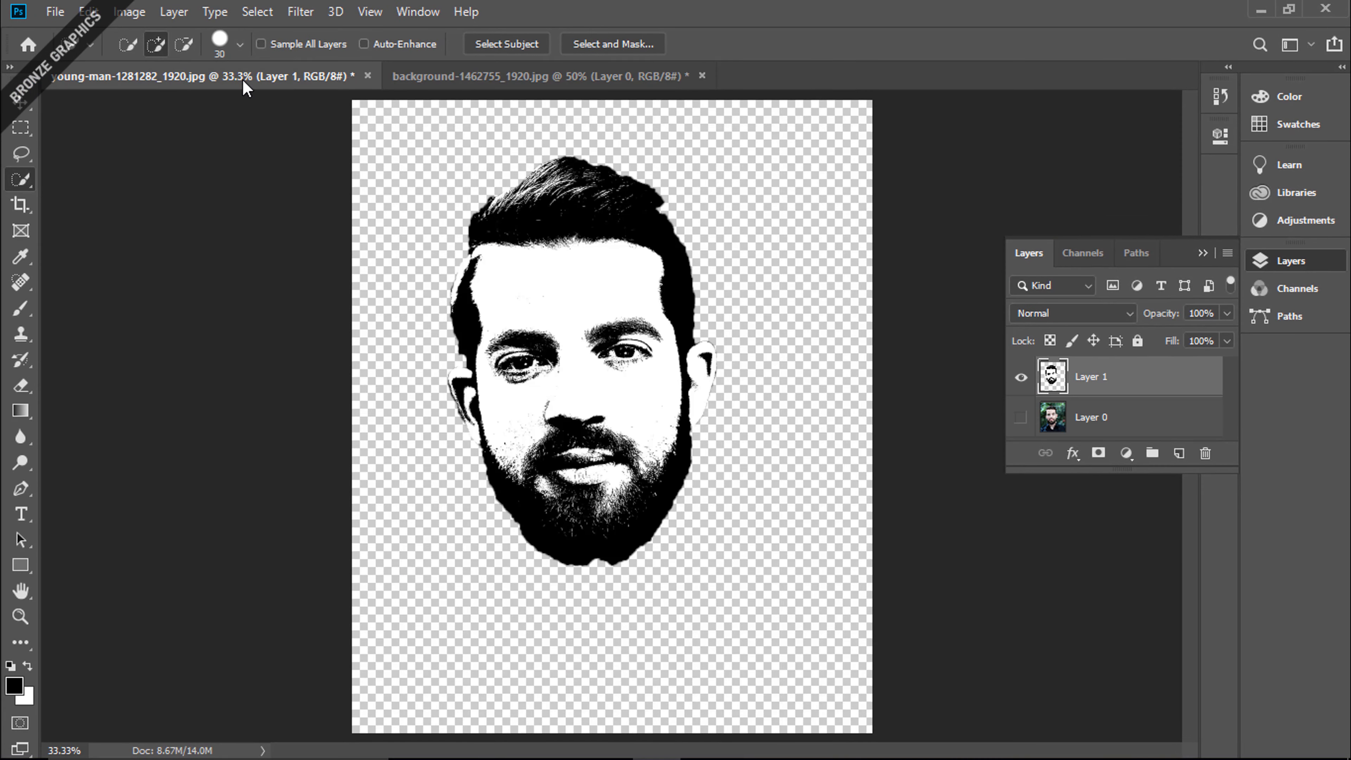
left_click(23, 106)
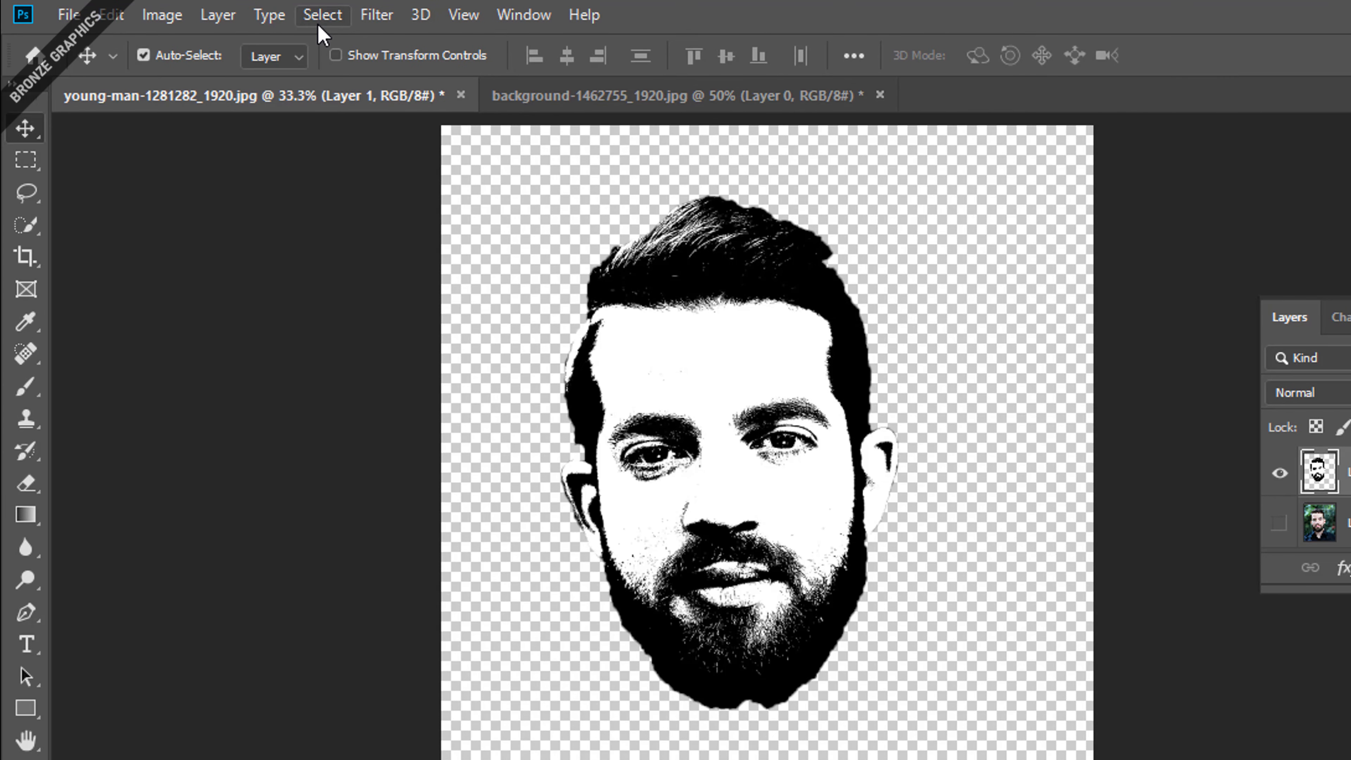
left_click(319, 24)
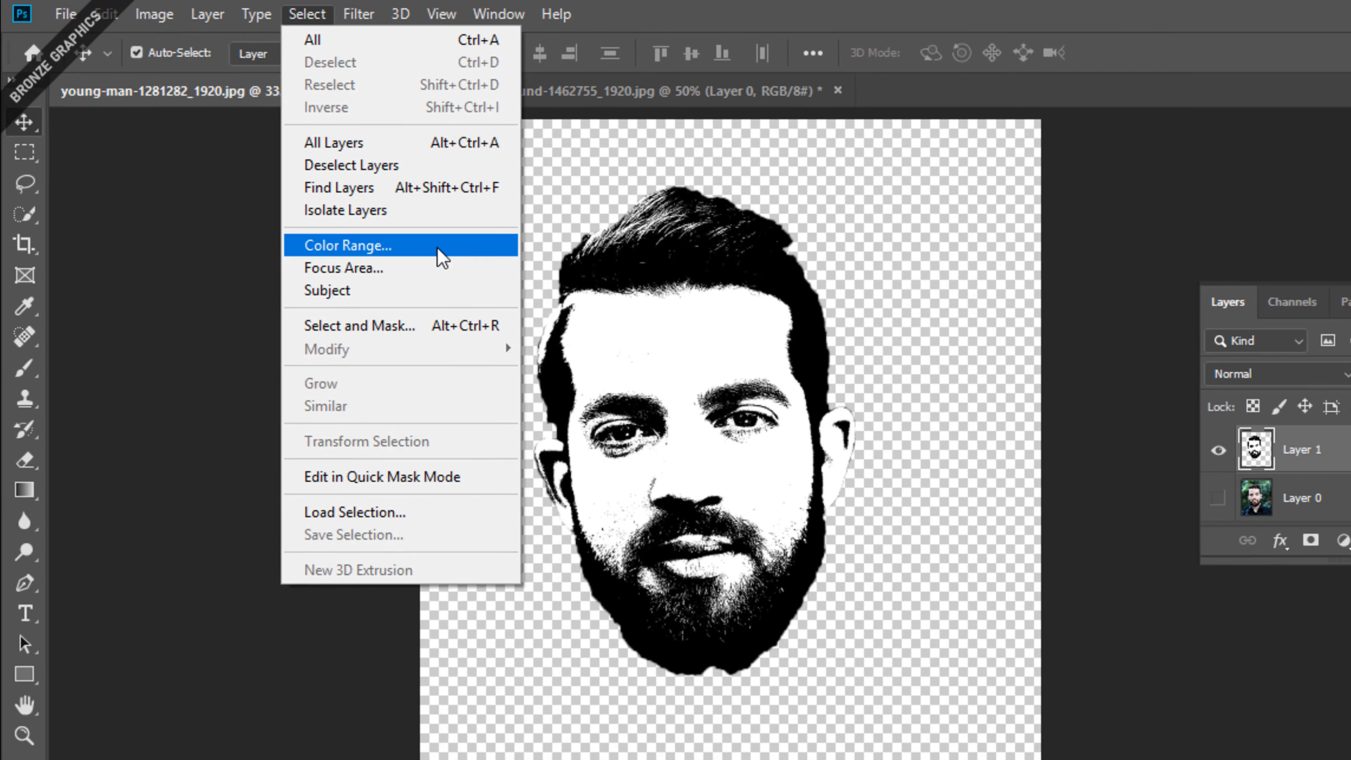
left_click(458, 258)
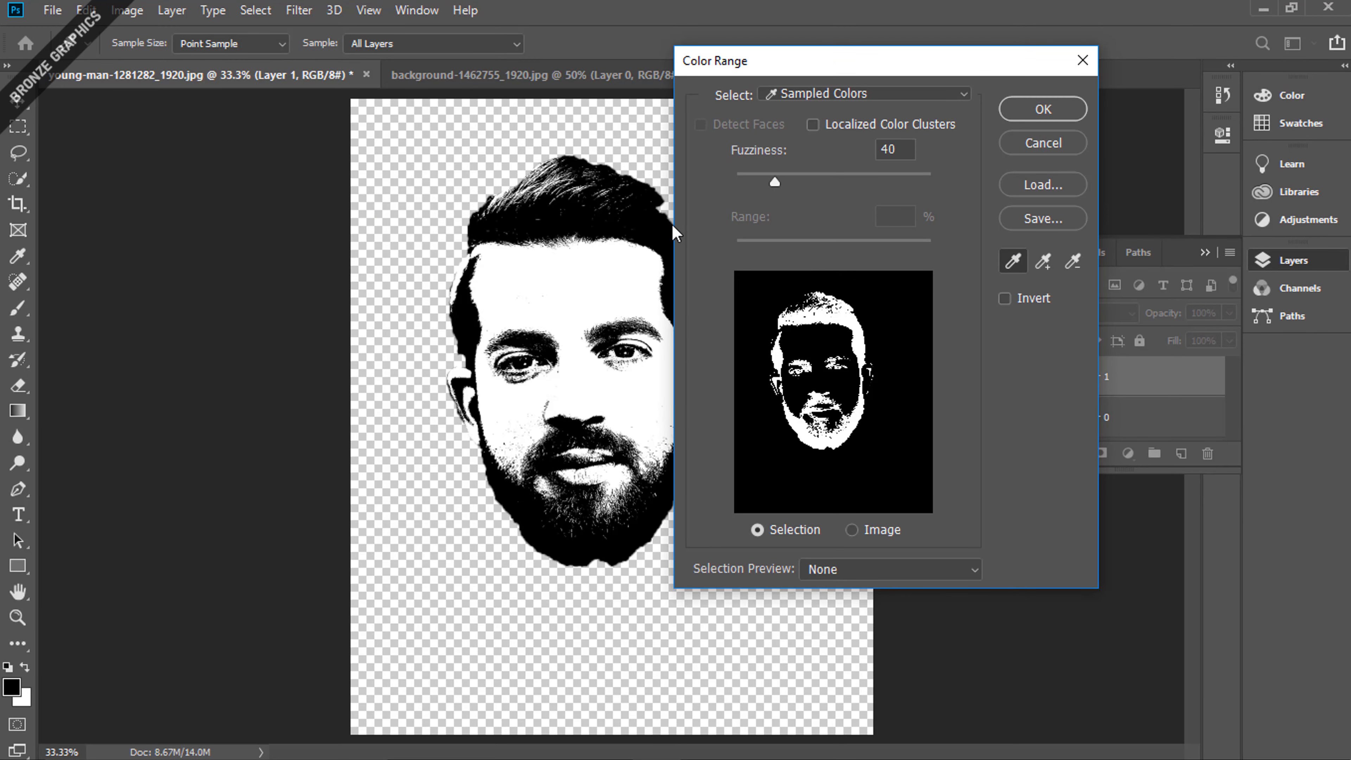
left_click(1042, 109)
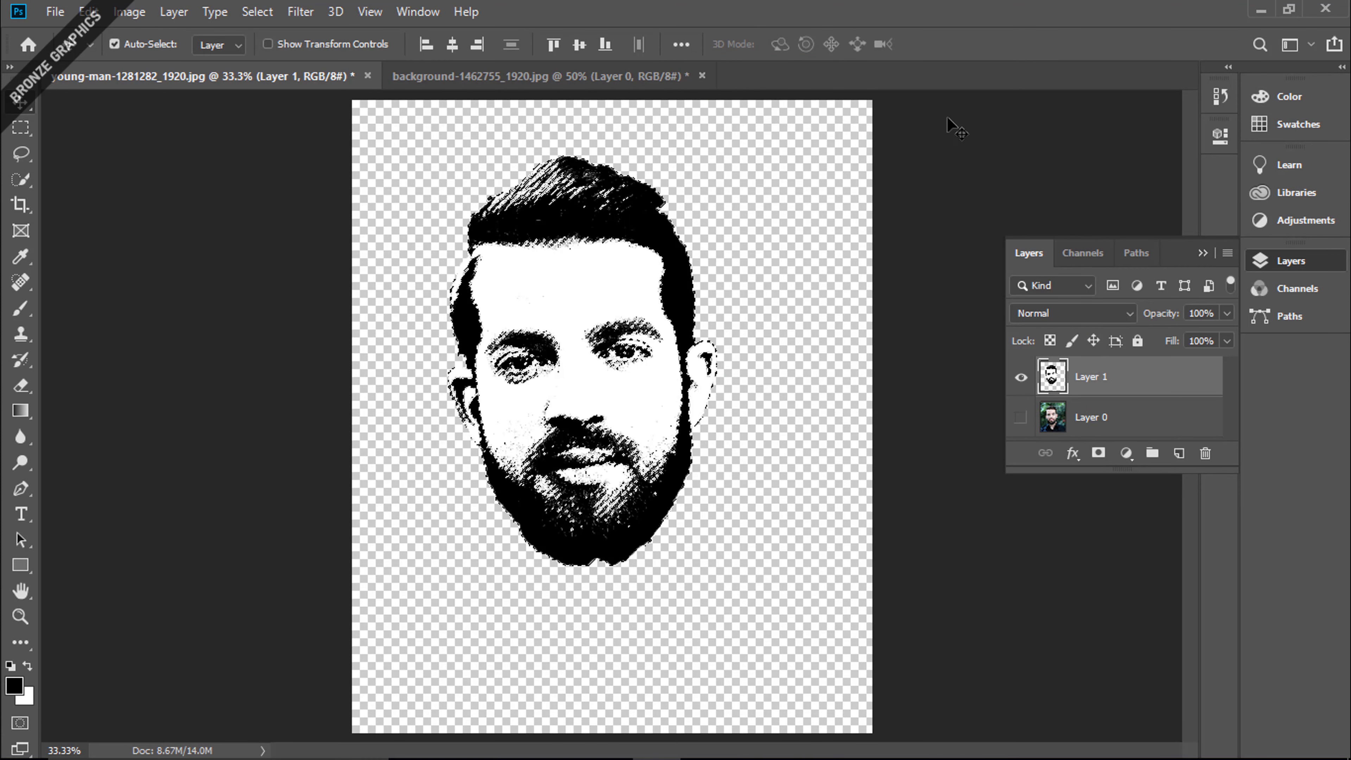
Float the portrait document in its own window, copy the selected black areas into the galaxy background document, and minimize the portrait window
right_click(317, 83)
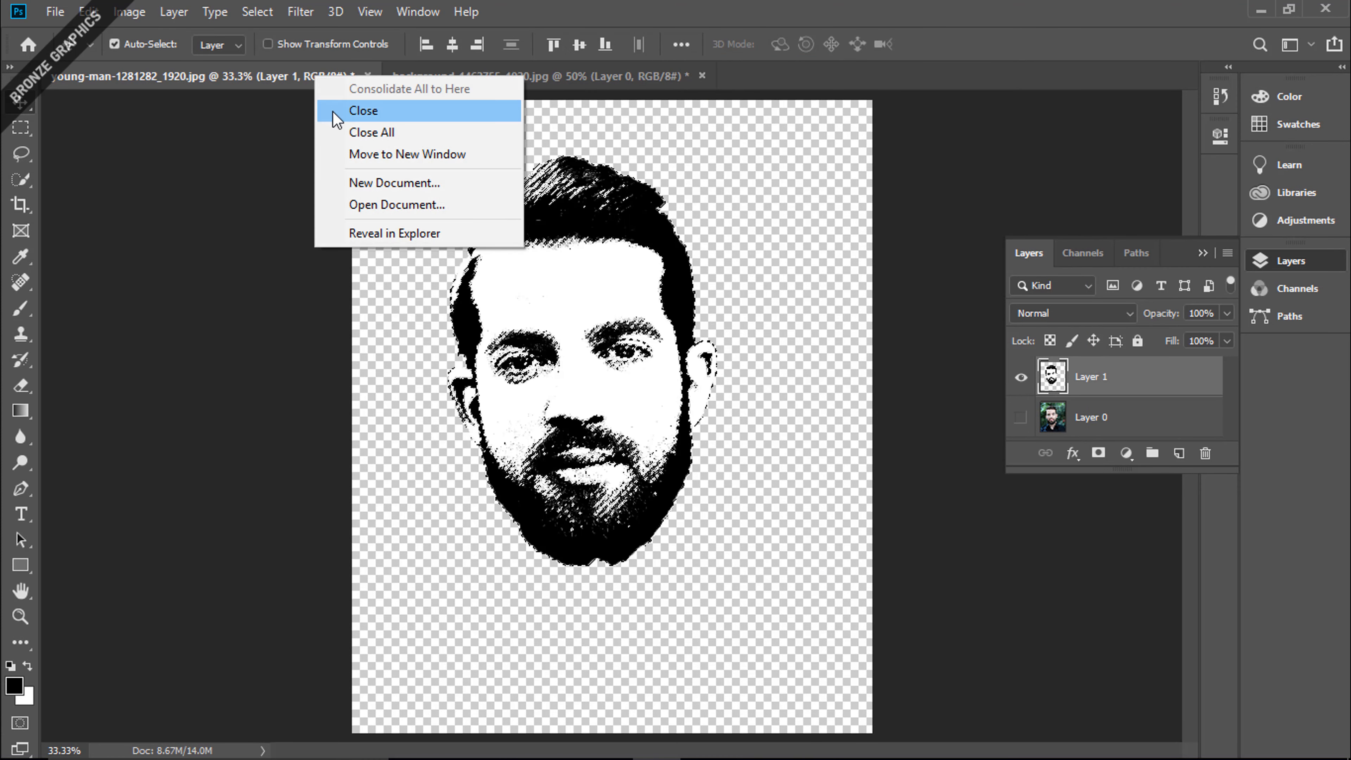
left_click(485, 166)
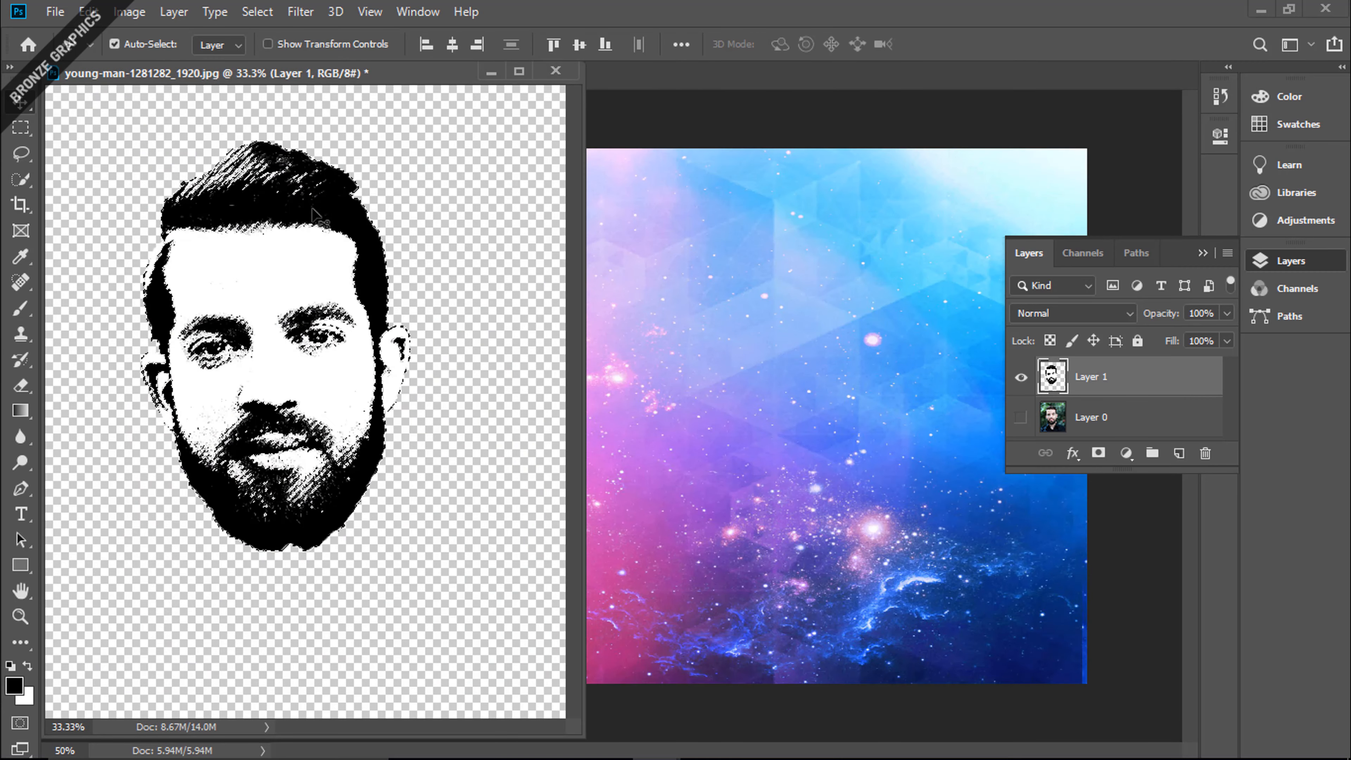
left_click_drag(394, 176, 691, 314)
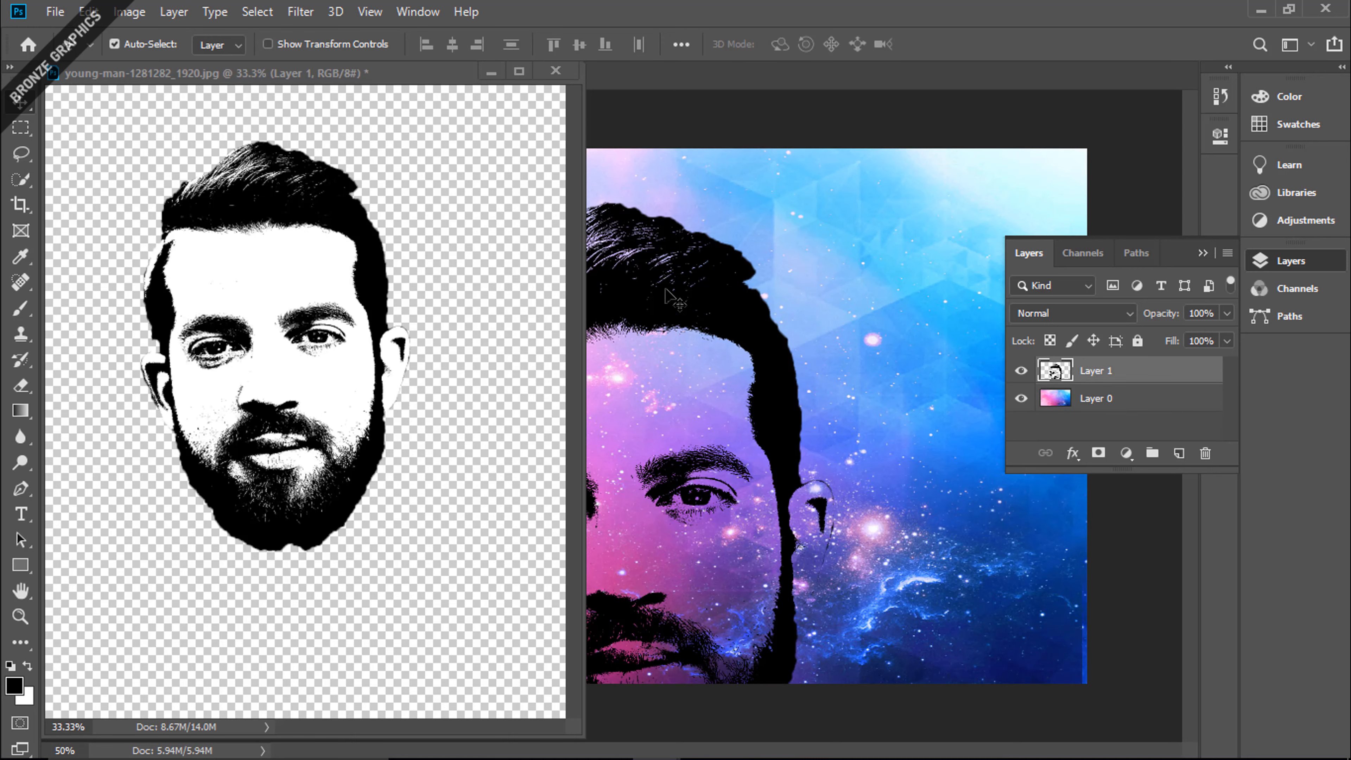
left_click(490, 72)
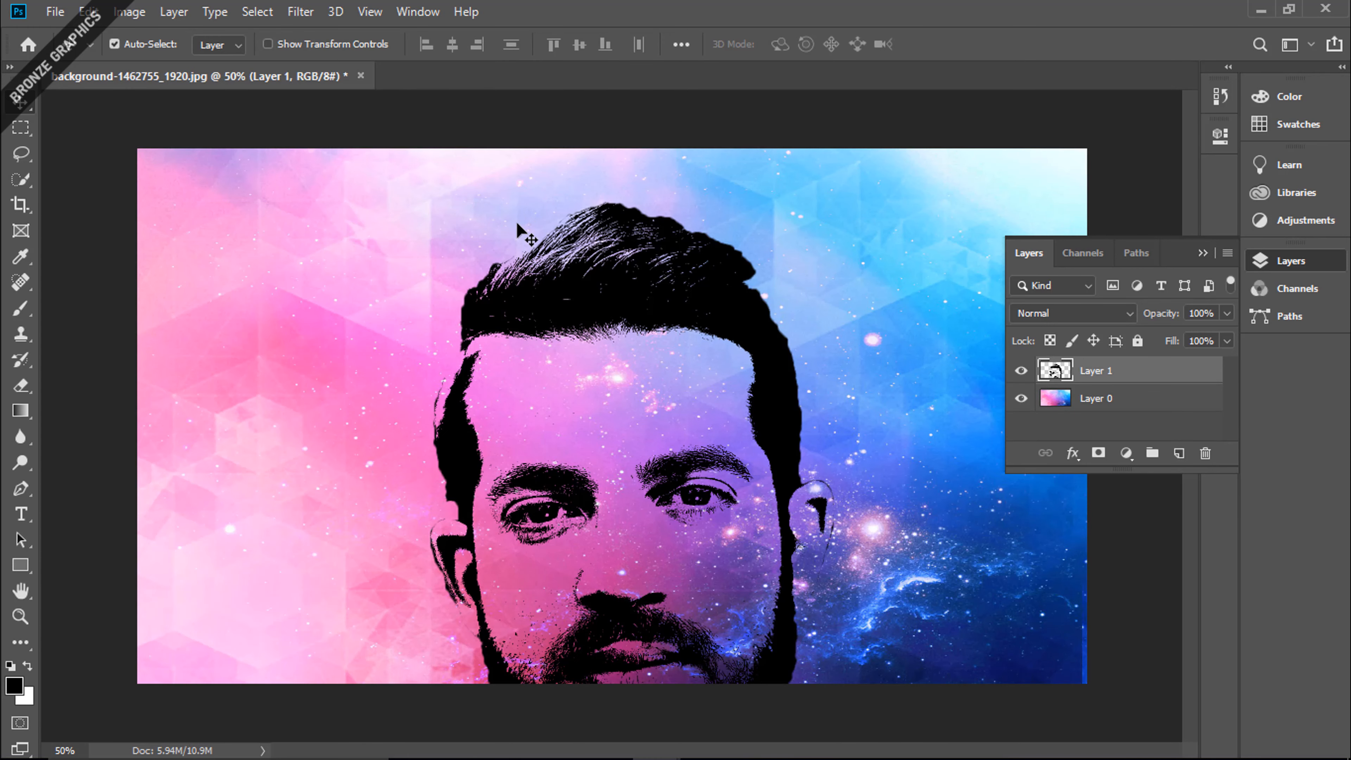
Scale the face on Layer 1 to about 64.26% and center it at about X 1246 px, Y 541 px
key("ctrl+minus")
key("ctrl+t")
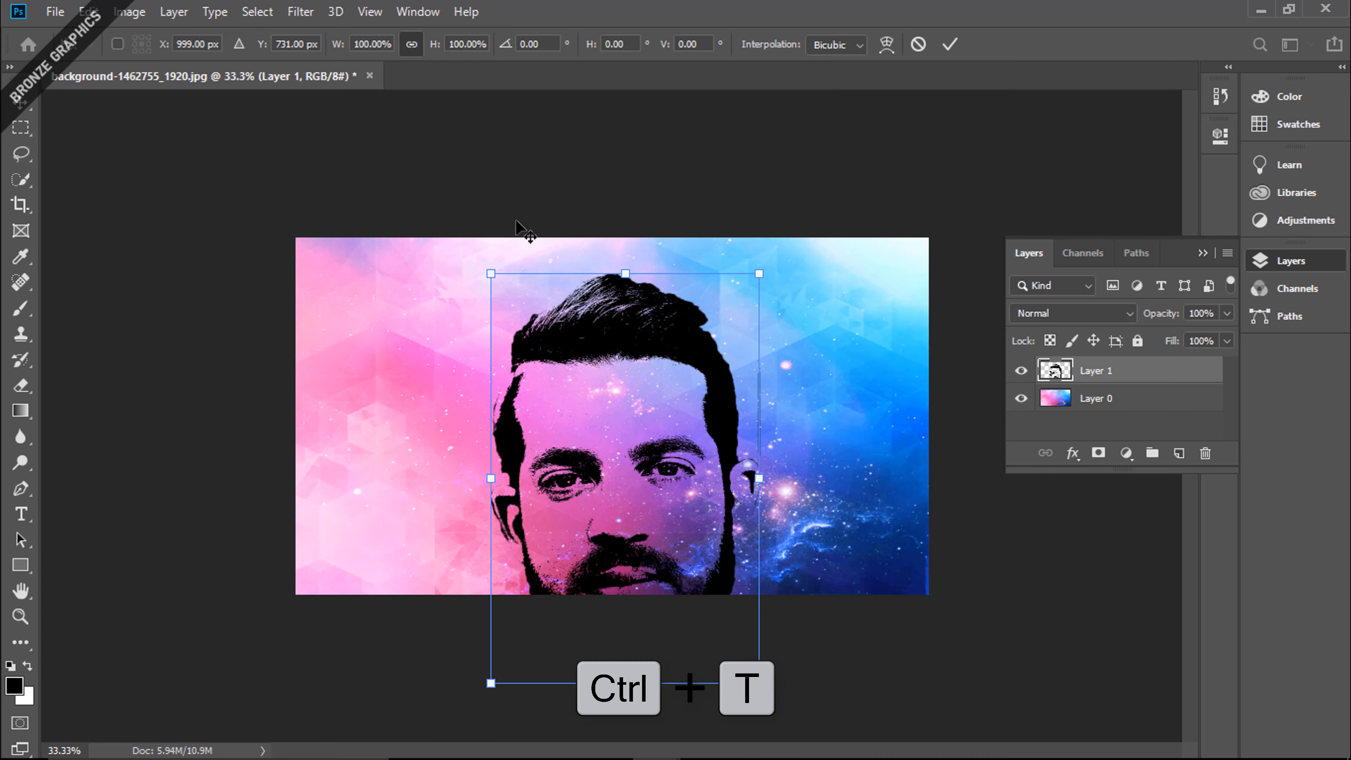
left_click_drag(759, 683, 741, 527)
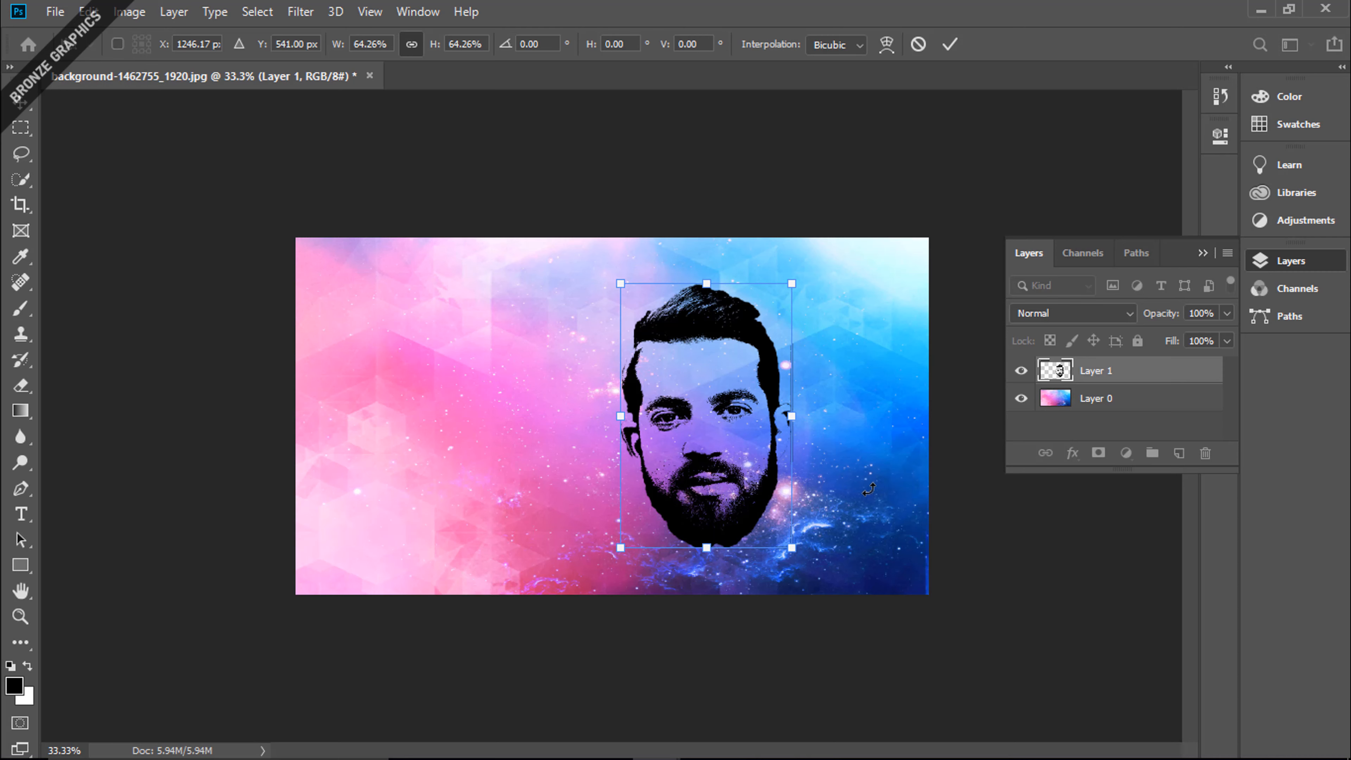
key("Return")
Place the galaxy Layer 0 above the face on Layer 1 and clip it to the face
left_click(1100, 394)
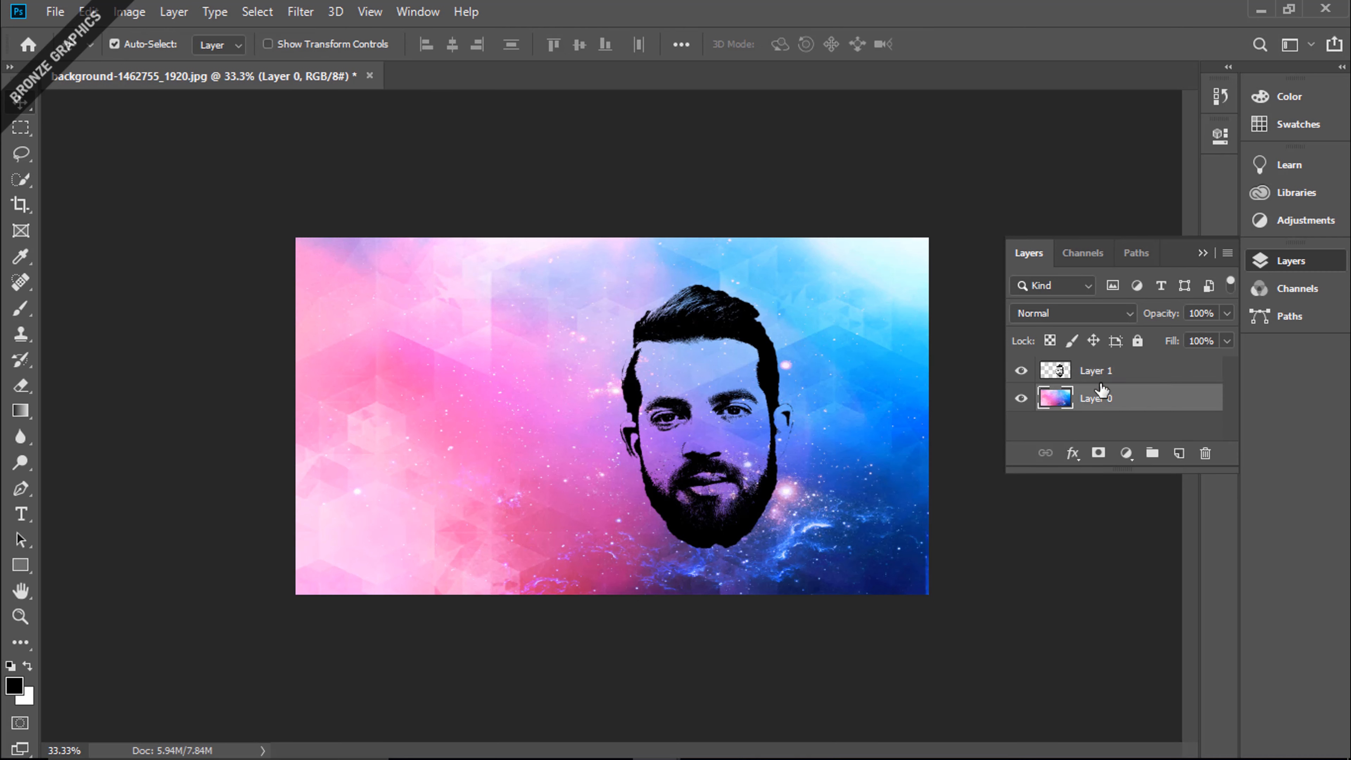
left_click_drag(1100, 394, 1108, 366)
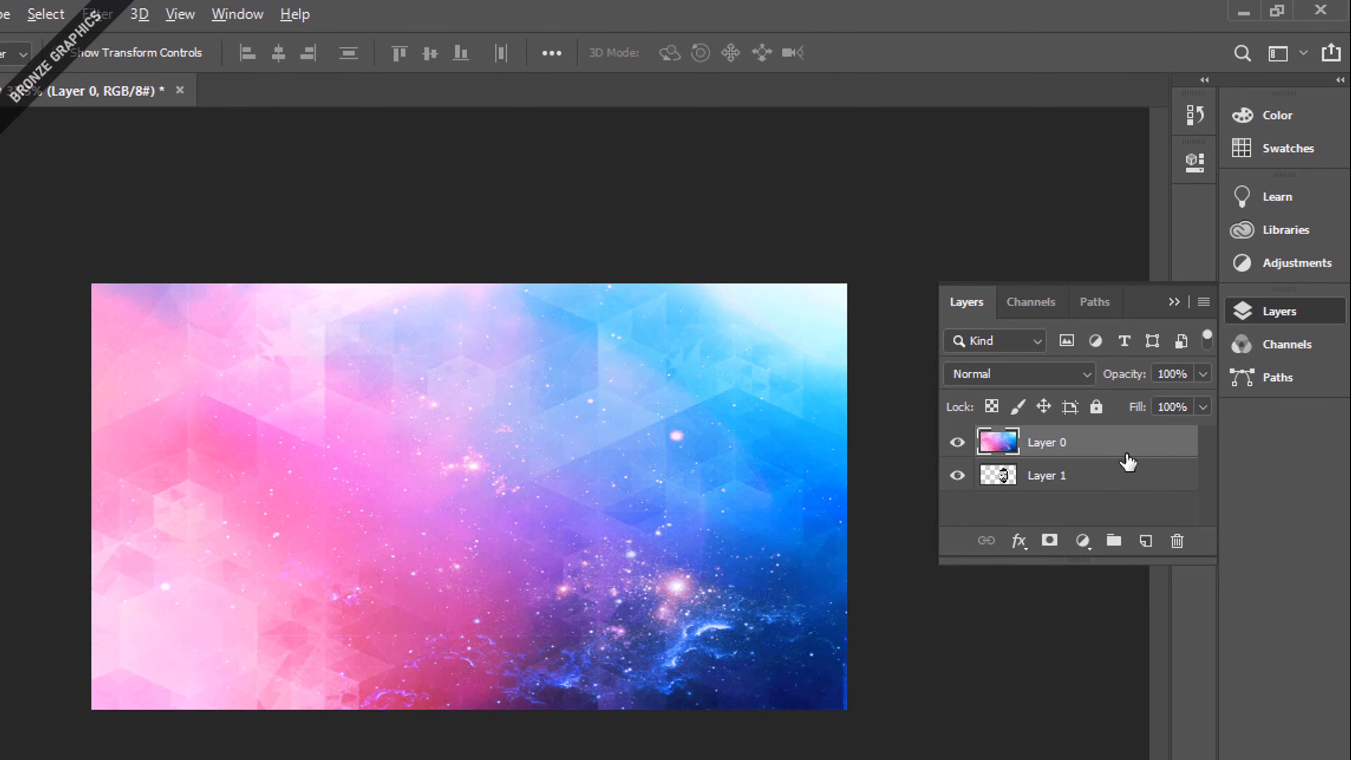
key("alt")
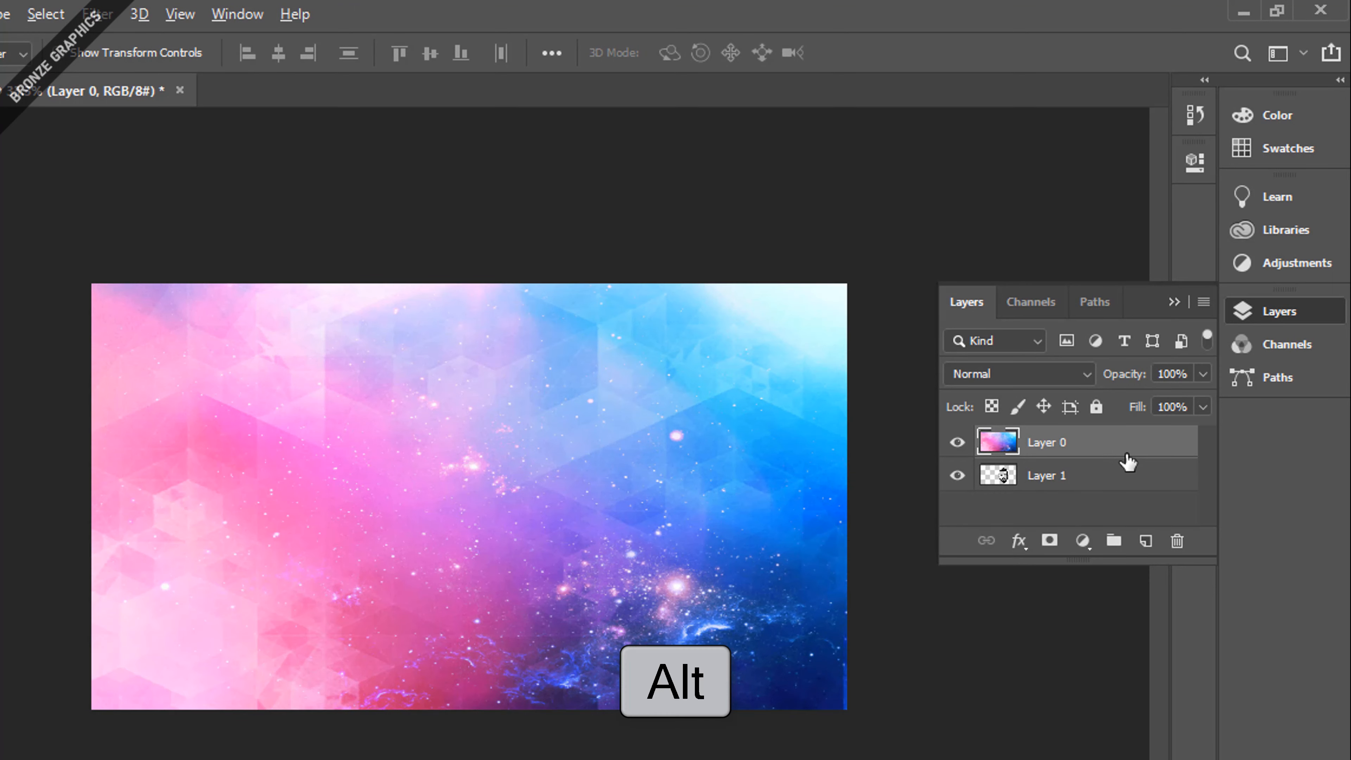
left_click(1127, 460, "alt")
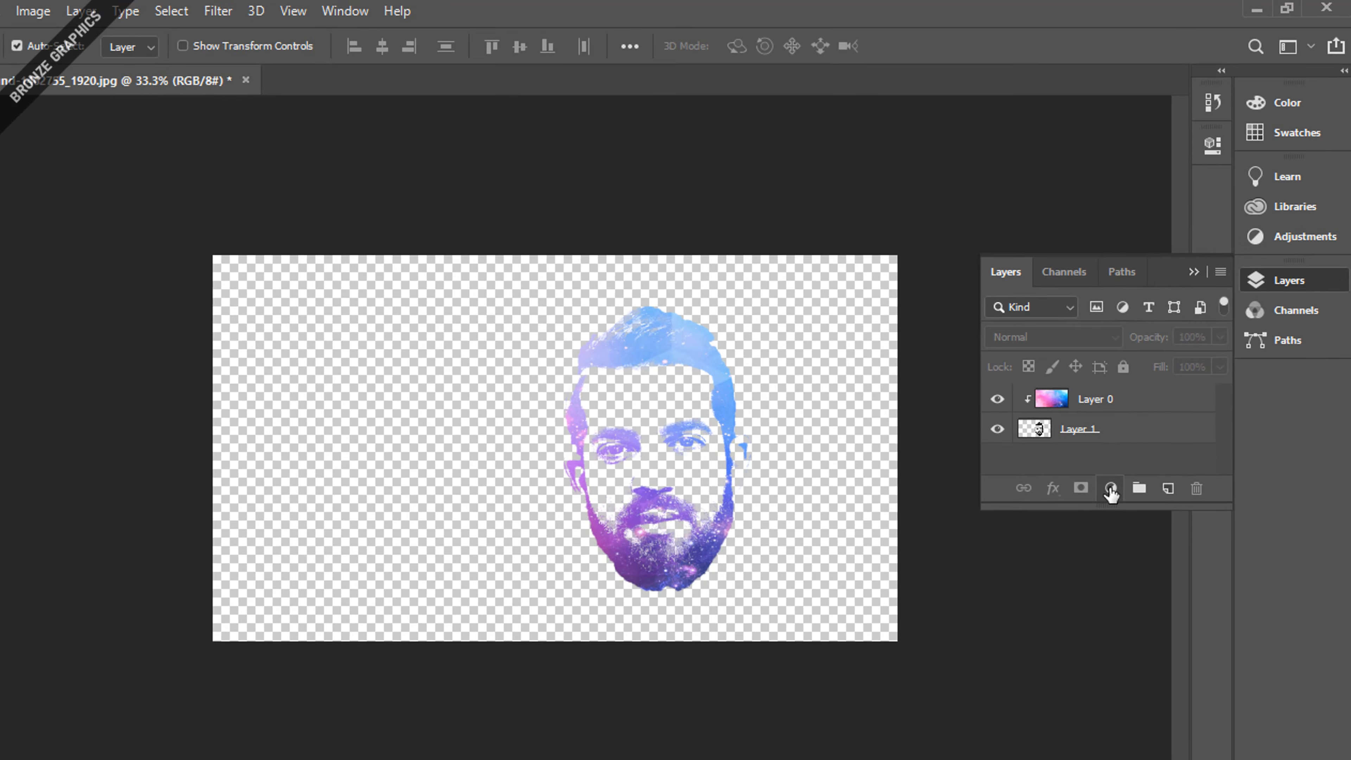
Add a white (ffffff) solid color fill layer and place it at the bottom of the layer stack
left_click(1127, 453)
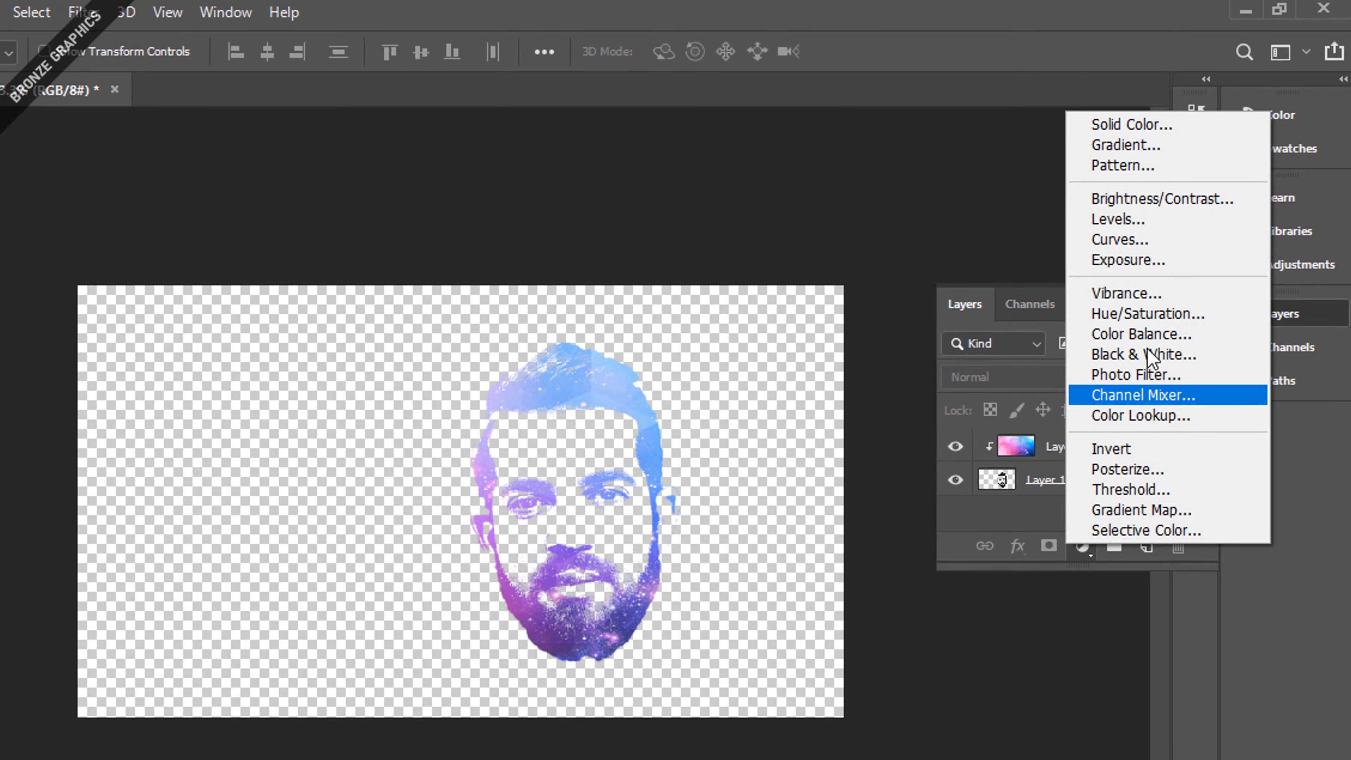
left_click(1167, 128)
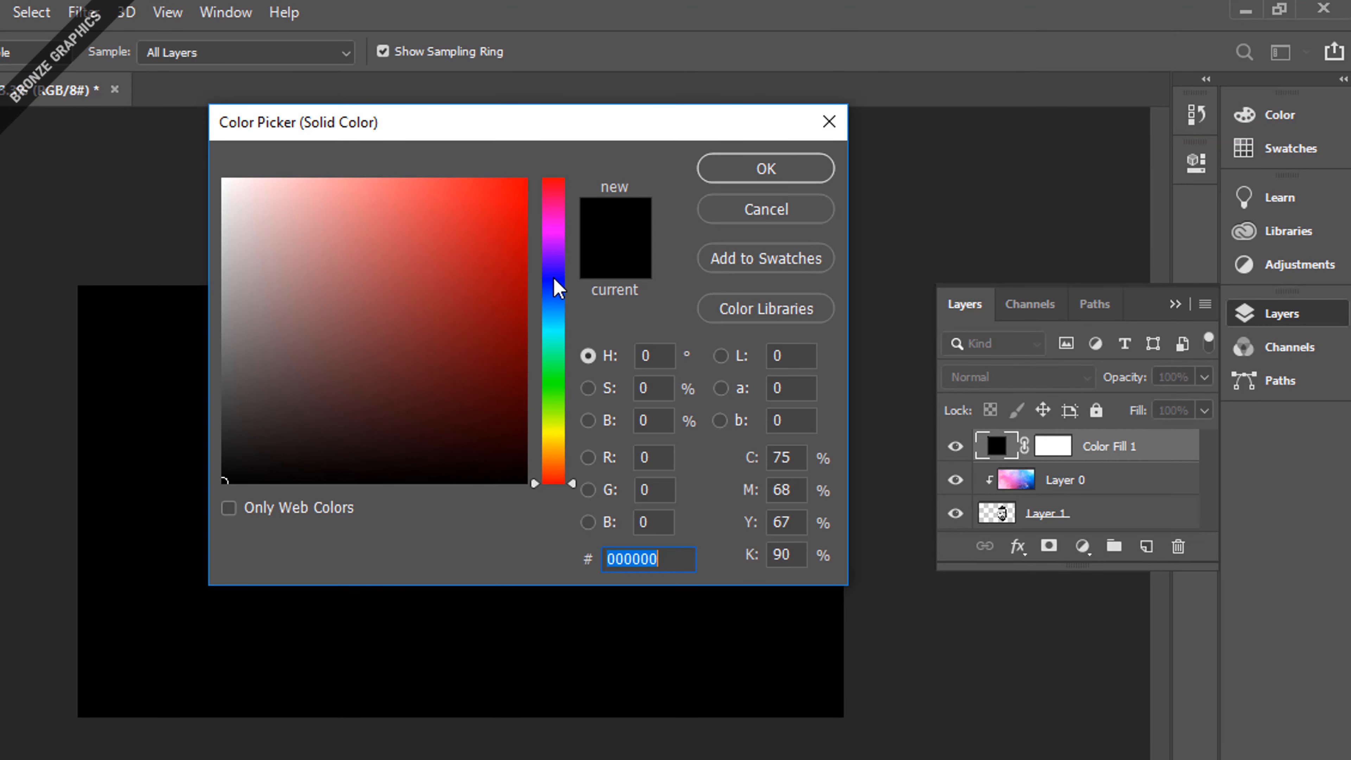
mouse_move(276, 185)
left_mouse_down()
mouse_move(261, 196)
mouse_move(193, 174)
left_mouse_up()
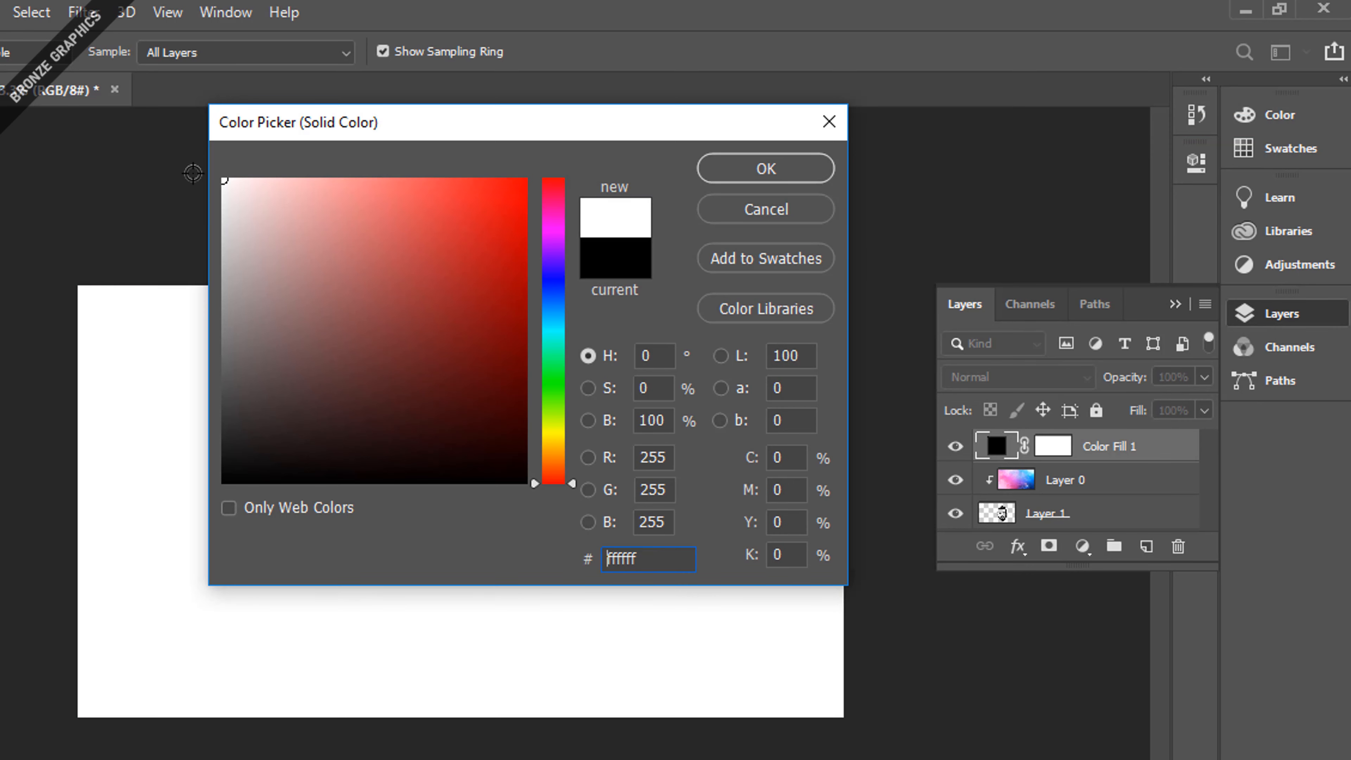
left_click(792, 171)
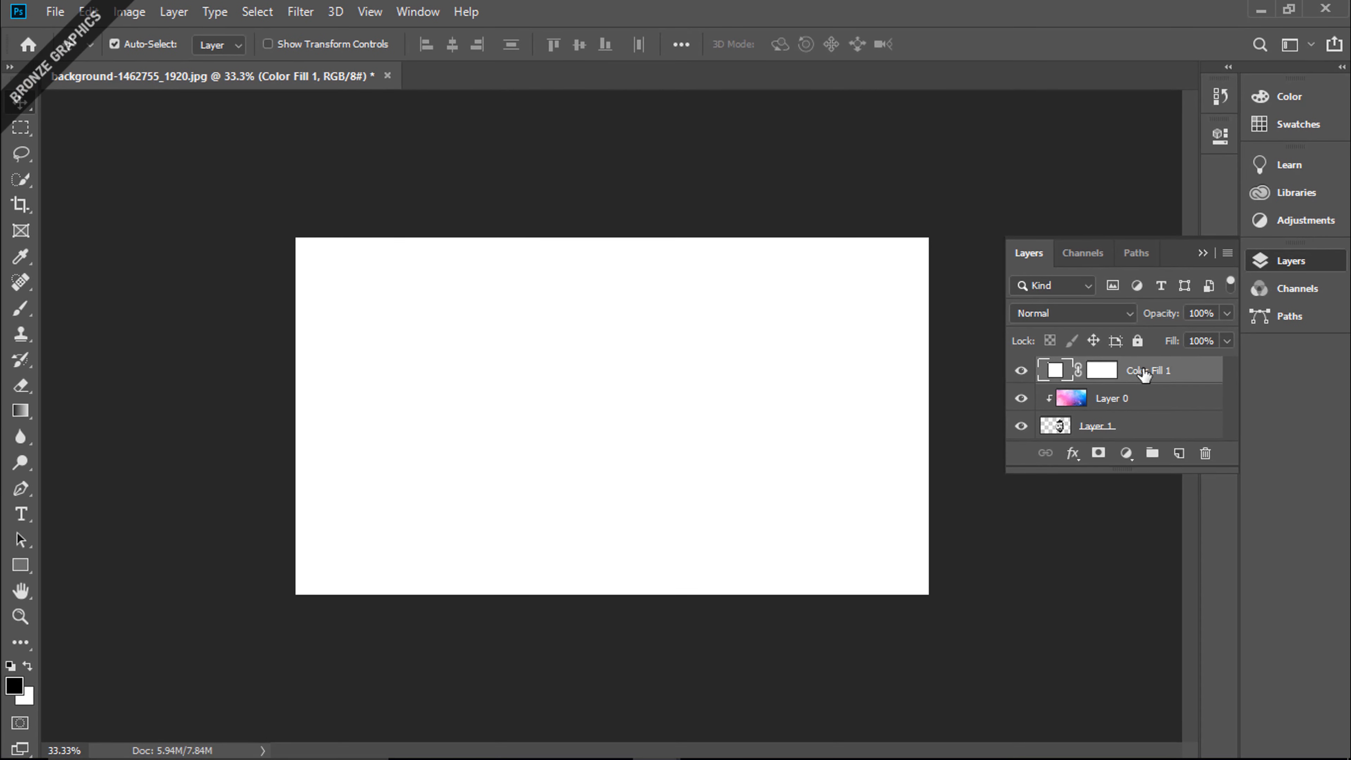
left_click_drag(1143, 373, 1151, 442)
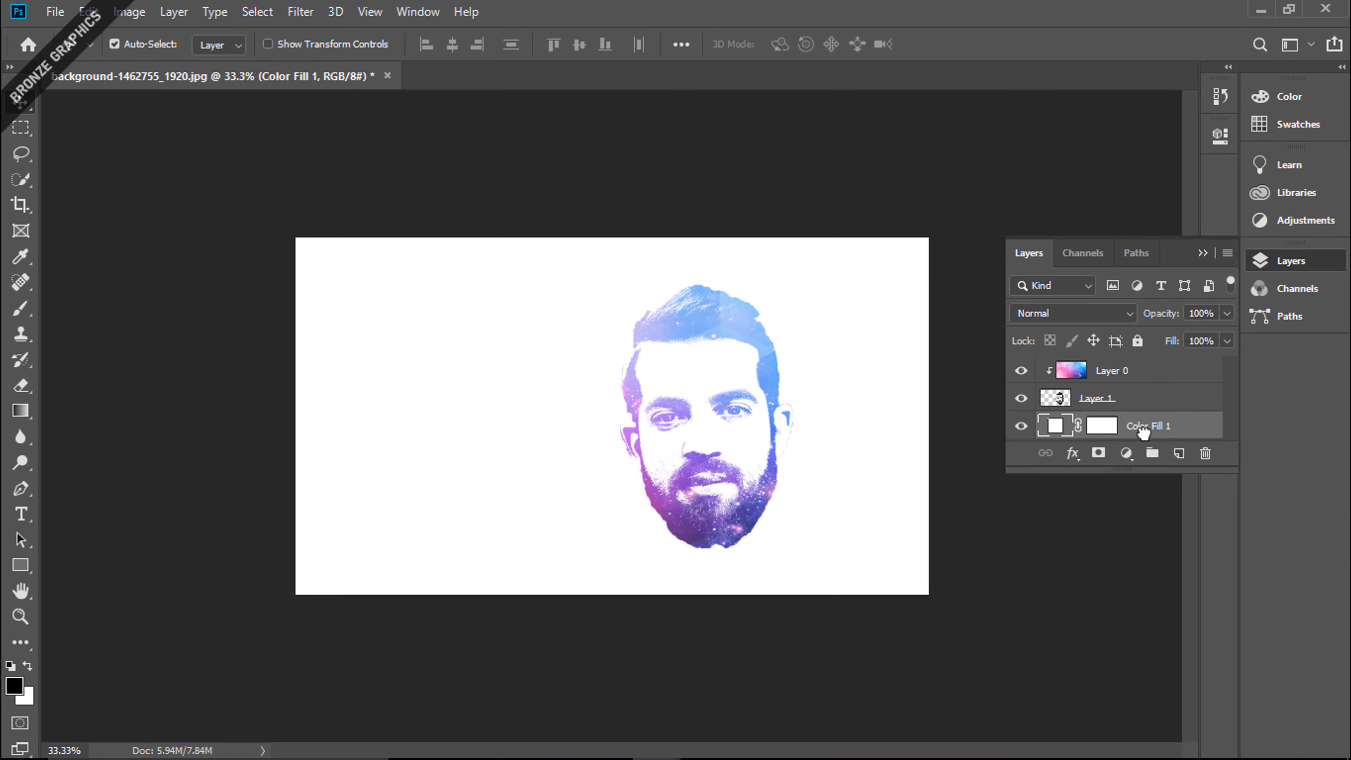
Reposition the clipped galaxy texture on Layer 0 so its blue areas cover more of the face
left_click(1119, 376)
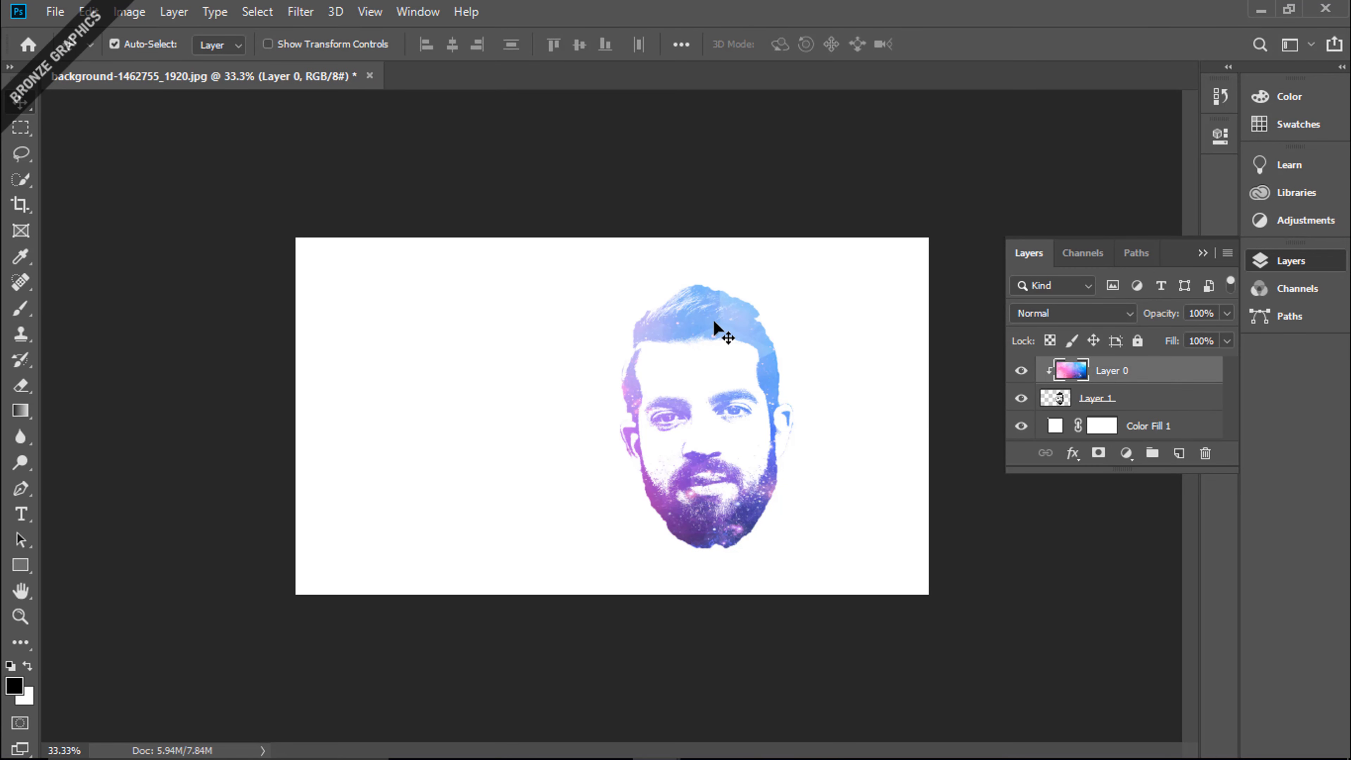
mouse_move(714, 324)
left_mouse_down()
mouse_move(748, 305)
mouse_move(799, 326)
mouse_move(824, 299)
mouse_move(735, 304)
mouse_move(723, 331)
mouse_move(735, 339)
left_mouse_up()
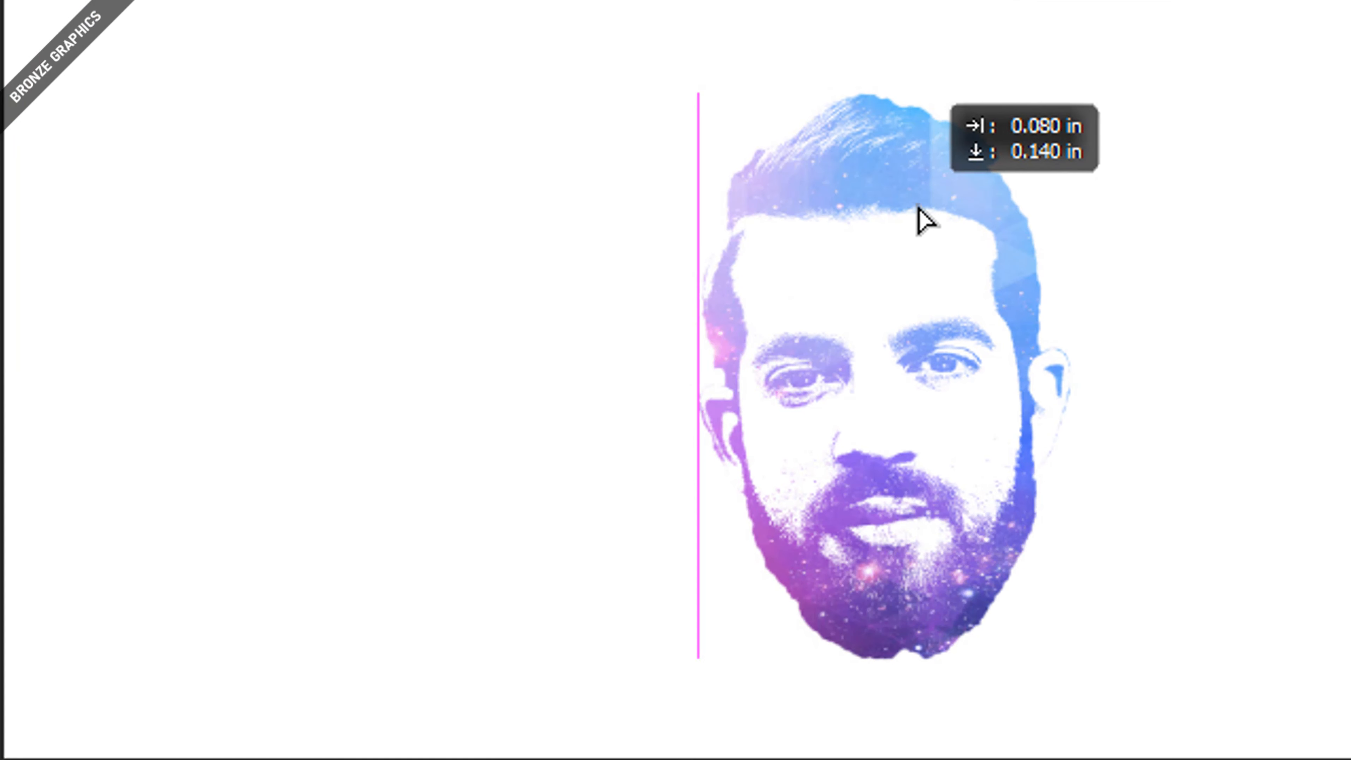
left_click_drag(918, 208, 763, 129)
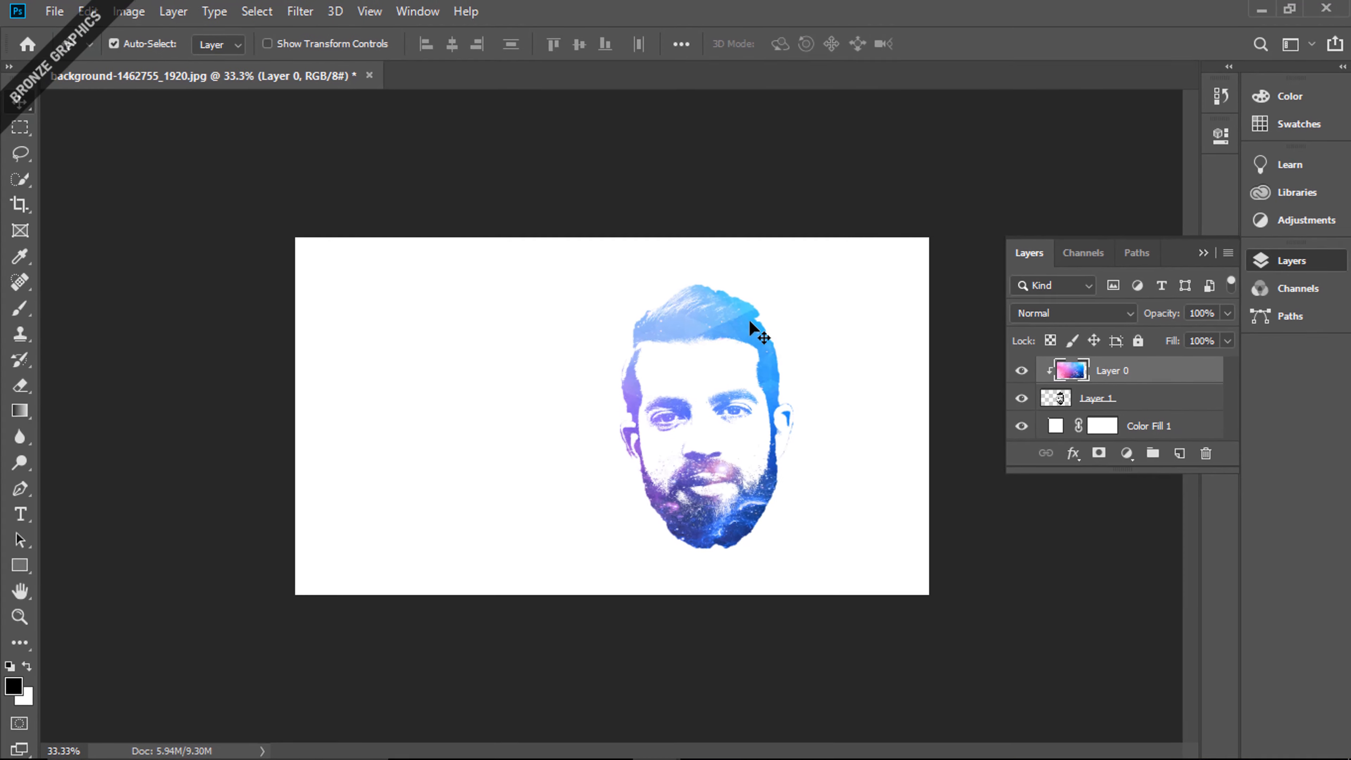